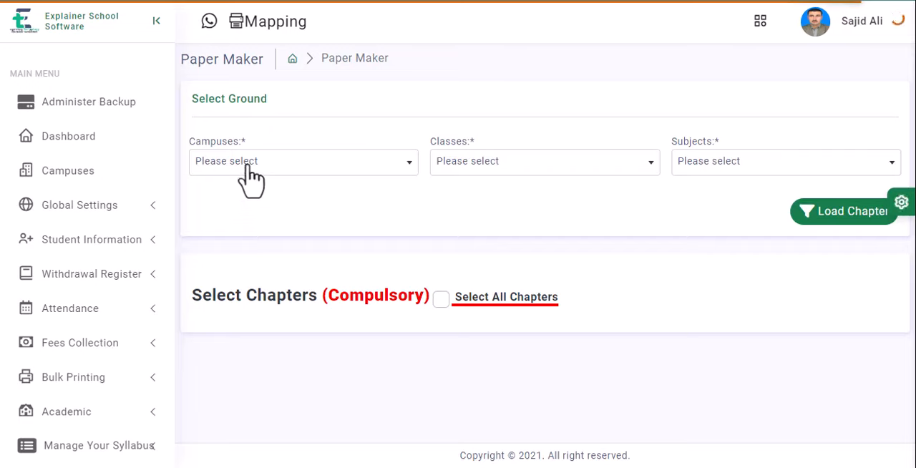
Step: Choose Main Campus, class 9 and the subject English for the paper
{"action": "left_click", "coordinate": [249, 164]}
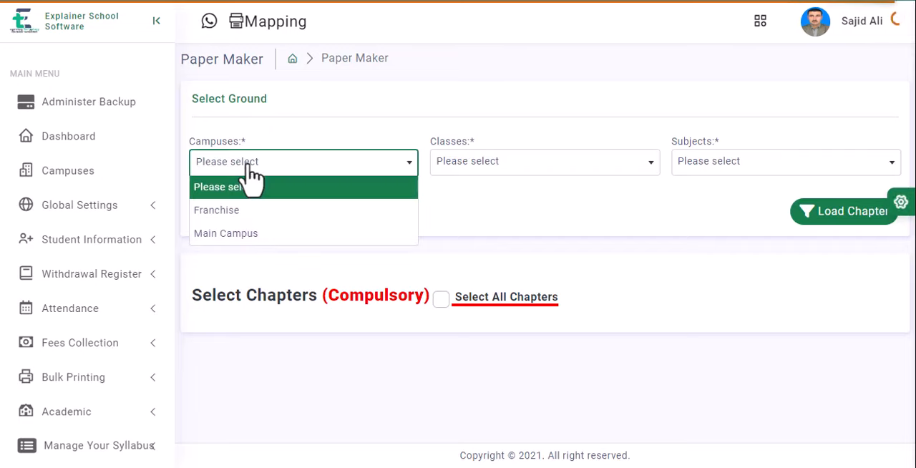
{"action": "left_click", "coordinate": [229, 237]}
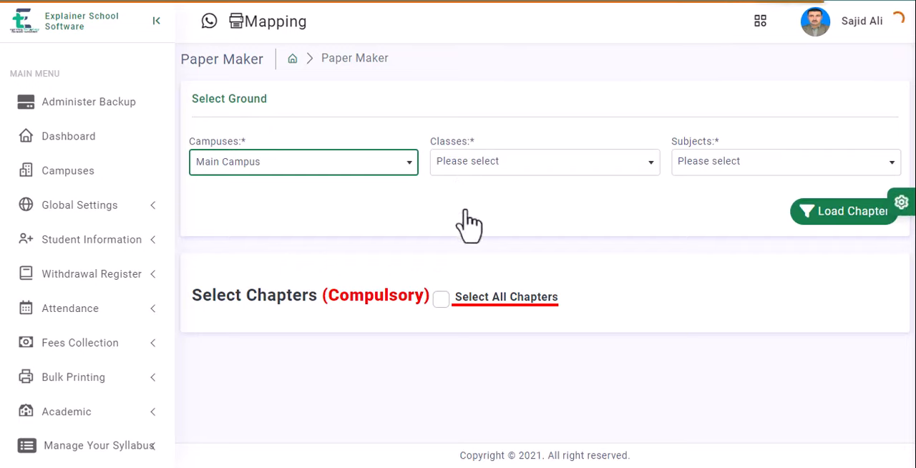
{"action": "left_click", "coordinate": [472, 163]}
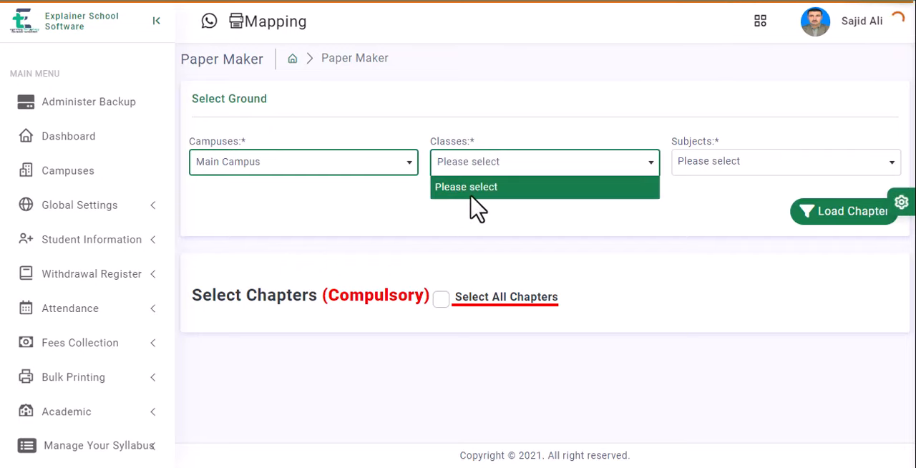
{"action": "left_click", "coordinate": [482, 166]}
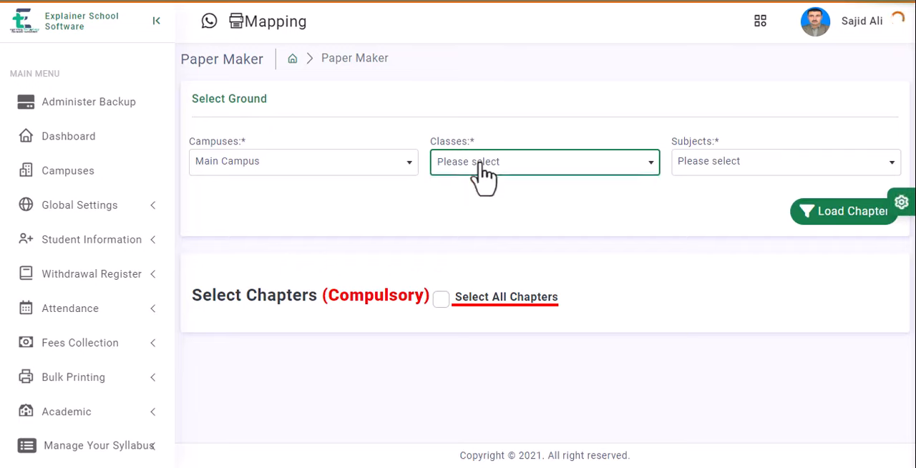
{"action": "left_click", "coordinate": [482, 167]}
{"action": "scroll", "coordinate": [476, 314], "scroll_direction": "down", "scroll_amount": 4}
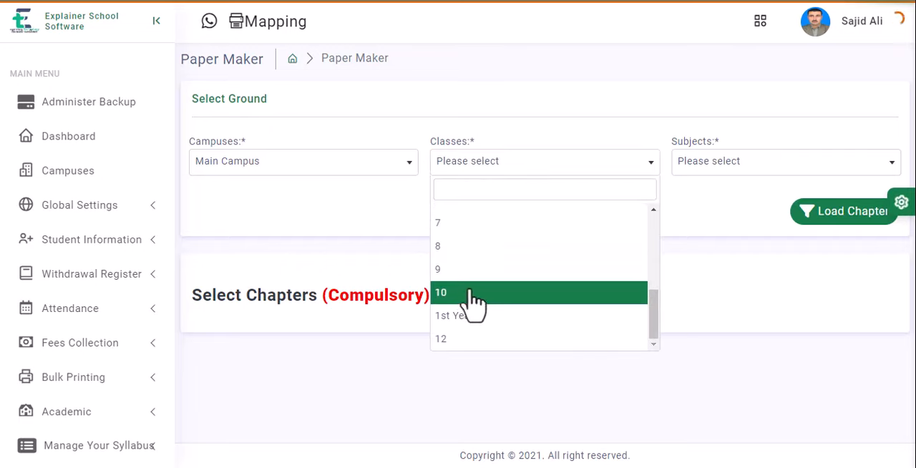
{"action": "left_click", "coordinate": [694, 170]}
{"action": "scroll", "coordinate": [715, 293], "scroll_direction": "down", "scroll_amount": 2}
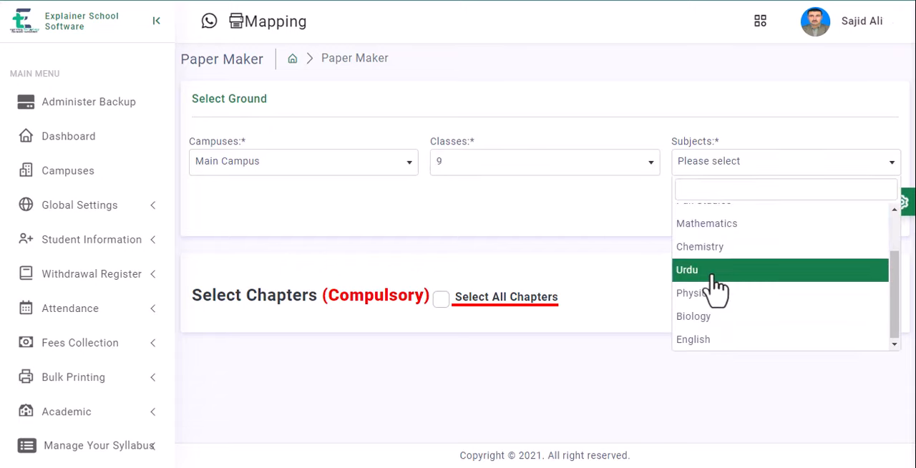
{"action": "left_click", "coordinate": [703, 337]}
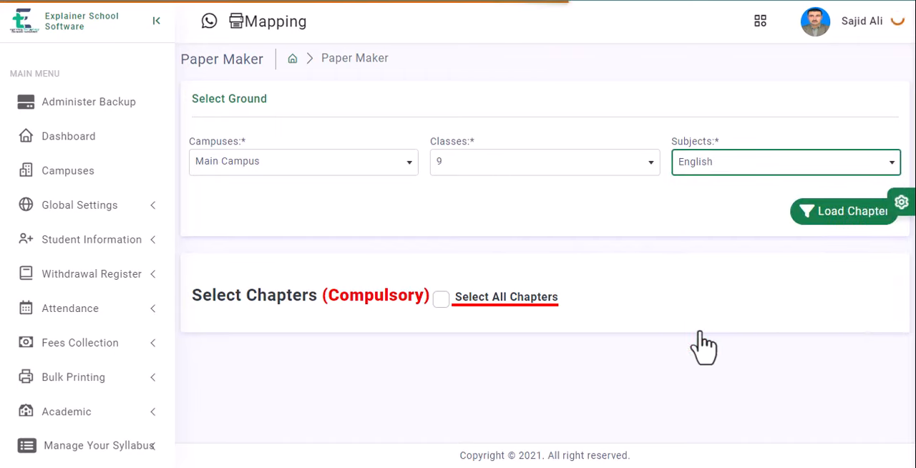
Step: Load the subject's chapters and load the questions of chapter 1, general
{"action": "left_click", "coordinate": [830, 223]}
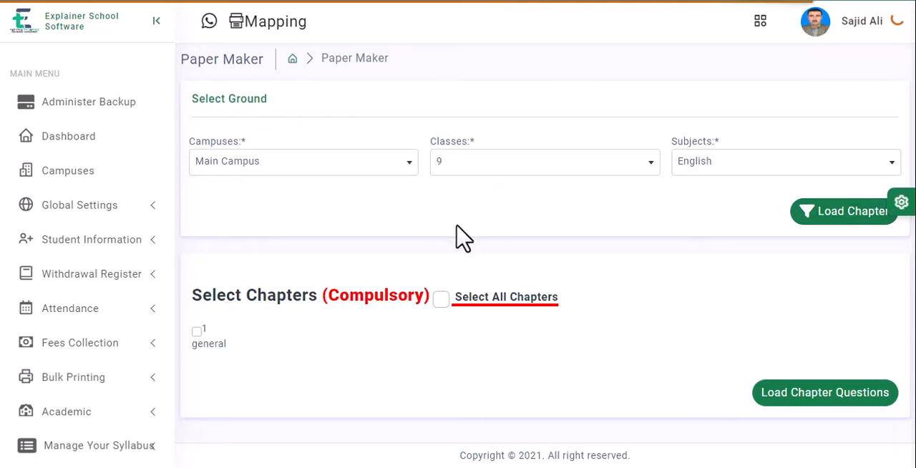
{"action": "left_click", "coordinate": [197, 332]}
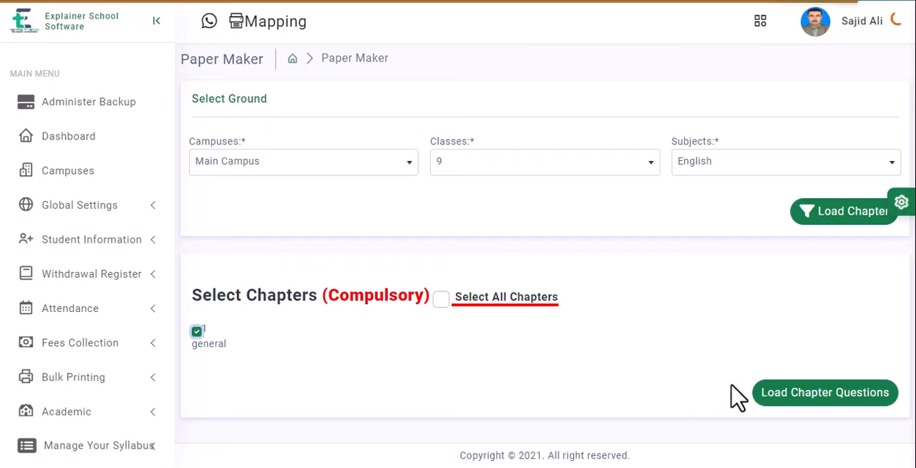
{"action": "left_click", "coordinate": [780, 392]}
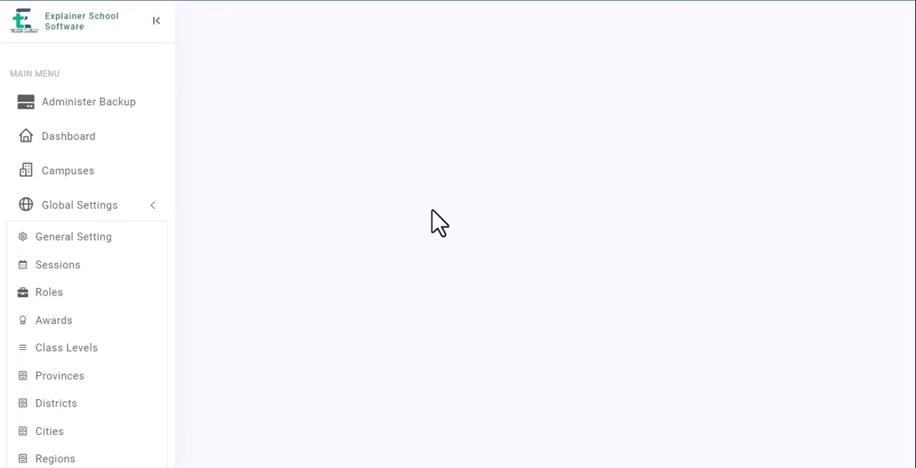
Step: Include MCQs, Fill In The Blank, True And False, Short Question and Long Question in the question configuration
{"action": "scroll", "coordinate": [431, 221], "scroll_direction": "down", "scroll_amount": 3}
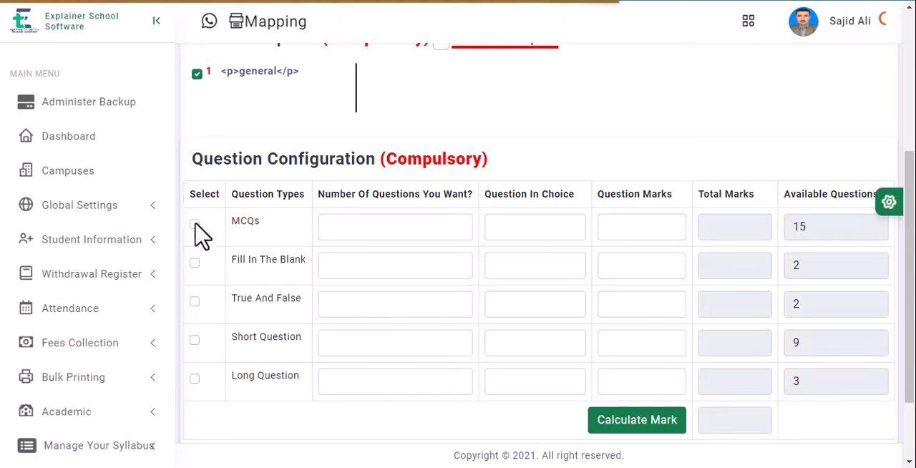
{"action": "left_click", "coordinate": [194, 225]}
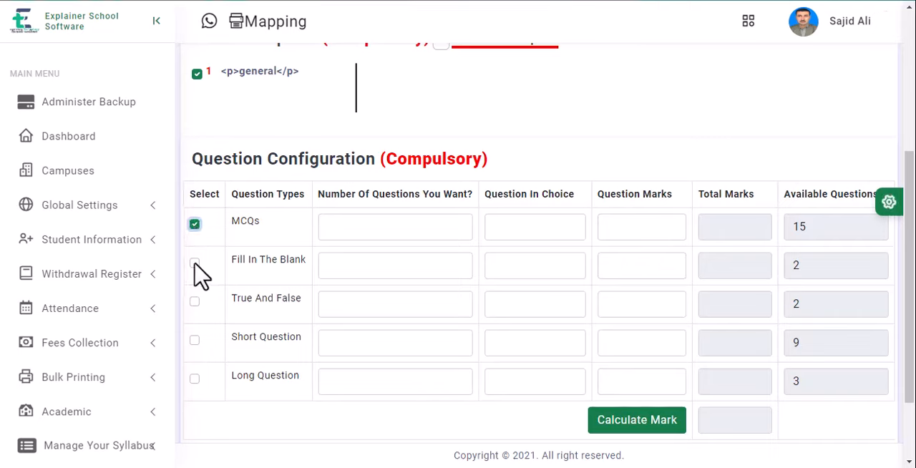
{"action": "left_click", "coordinate": [194, 262]}
{"action": "left_click", "coordinate": [194, 303]}
{"action": "left_click", "coordinate": [194, 339]}
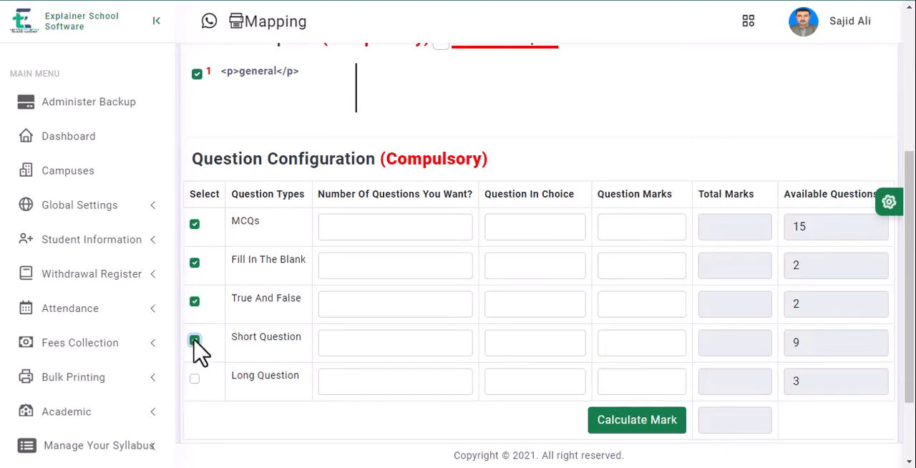
{"action": "left_click", "coordinate": [194, 378]}
Step: Set the number of questions to 15 MCQs, 2 Fill In The Blank, 2 True And False, 6 Short Question and 3 Long Question
{"action": "left_click", "coordinate": [365, 229]}
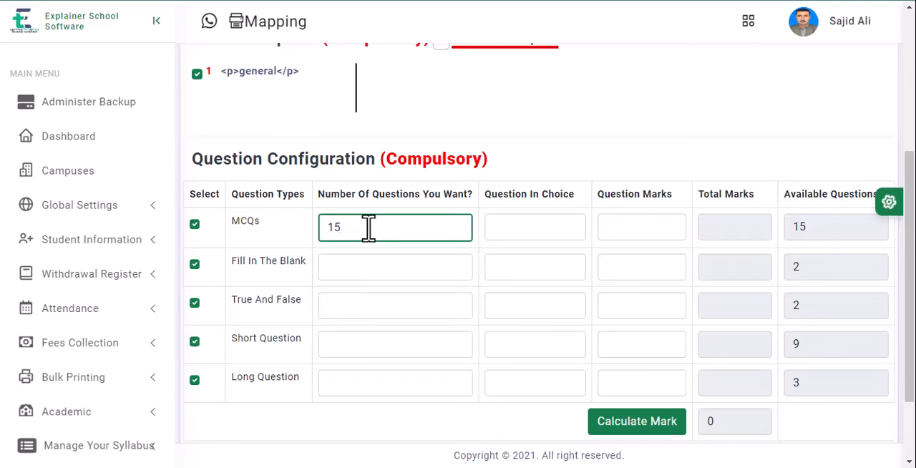
{"action": "left_click", "coordinate": [353, 274]}
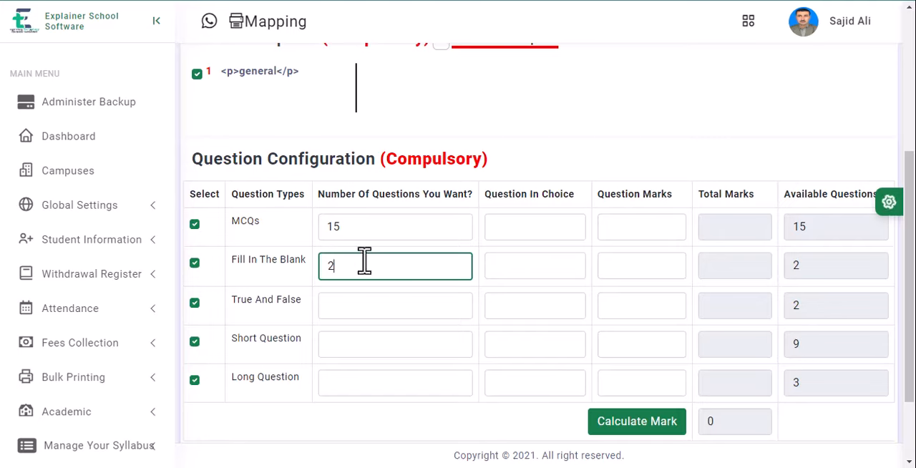
{"action": "left_click", "coordinate": [357, 310]}
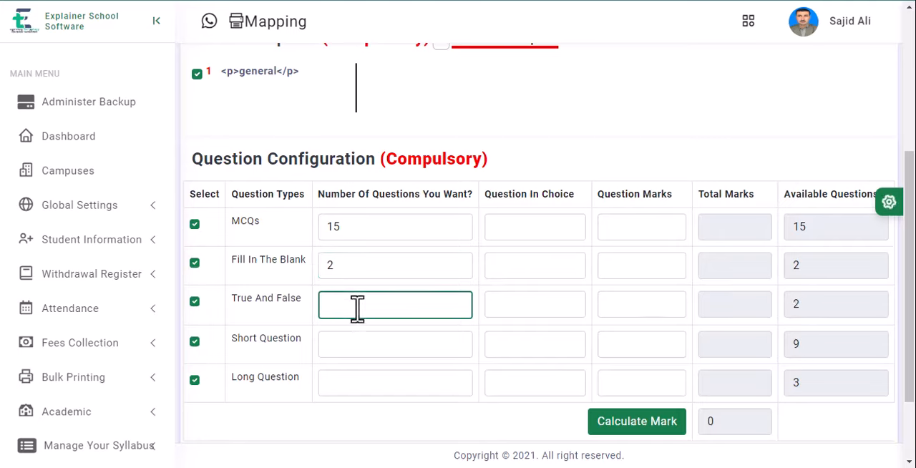
{"action": "type", "text": "2"}
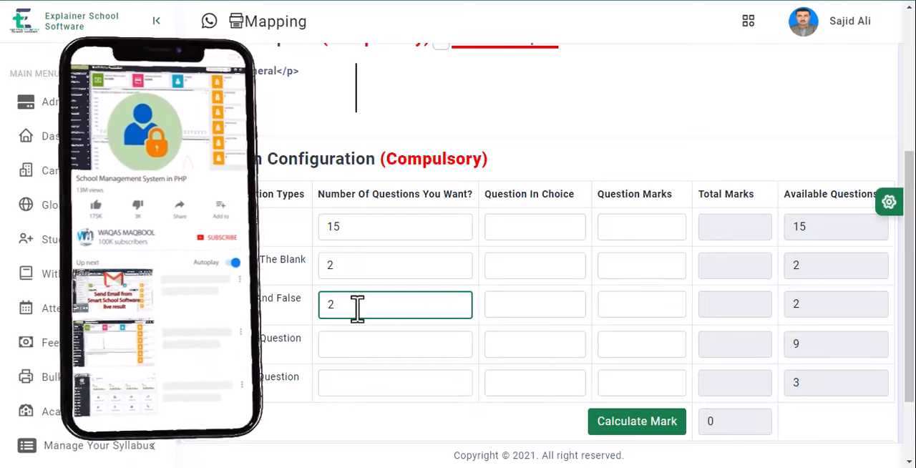
{"action": "left_click", "coordinate": [349, 340]}
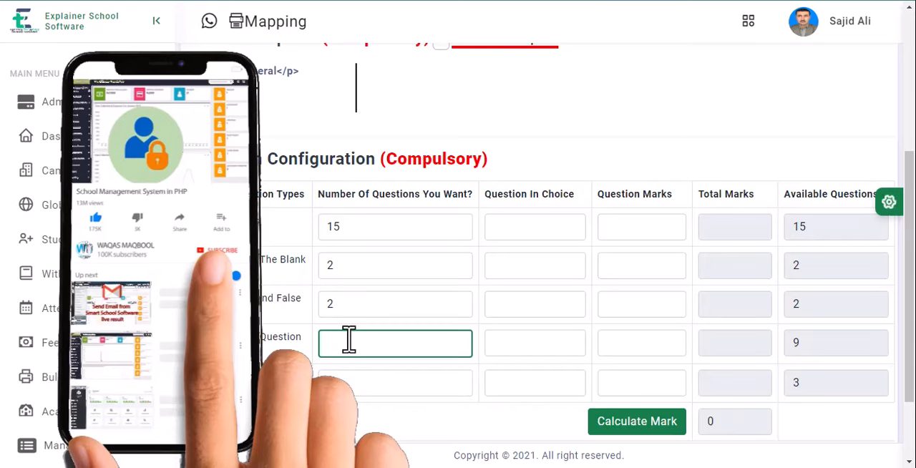
{"action": "type", "text": "6"}
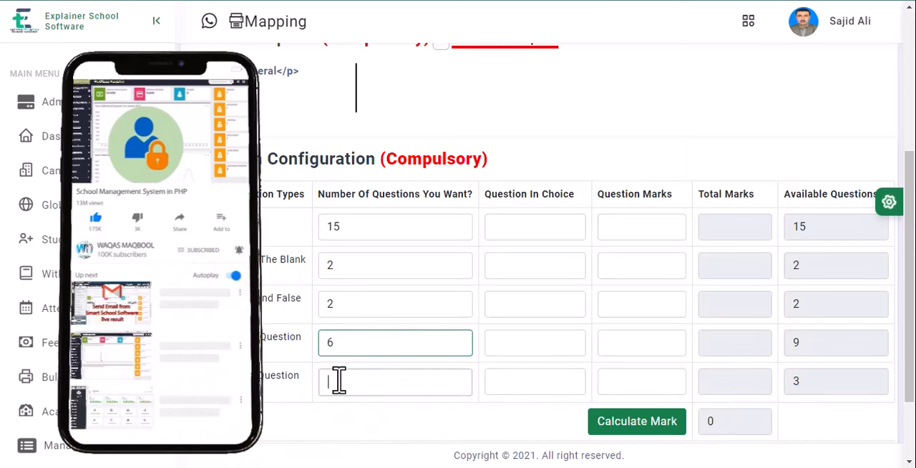
{"action": "left_click", "coordinate": [339, 380]}
{"action": "type", "text": "3"}
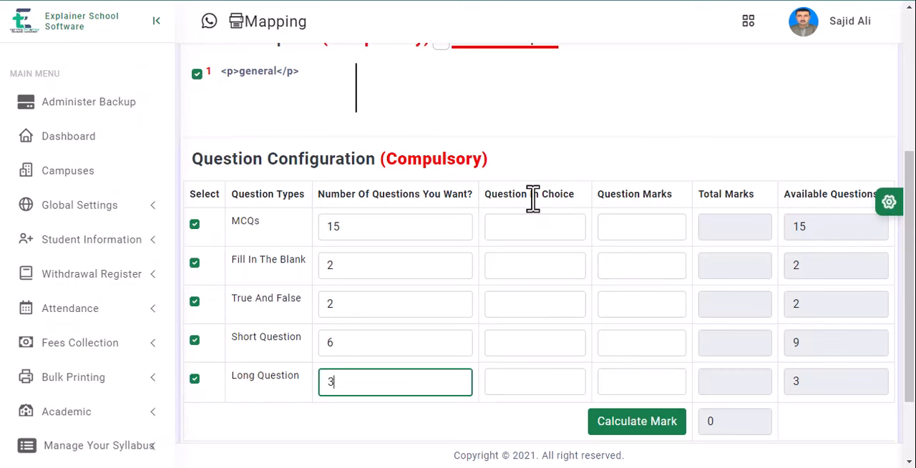
Step: Set the questions in choice to 5 for Short Question and 2 for Long Question
{"action": "left_click", "coordinate": [526, 228]}
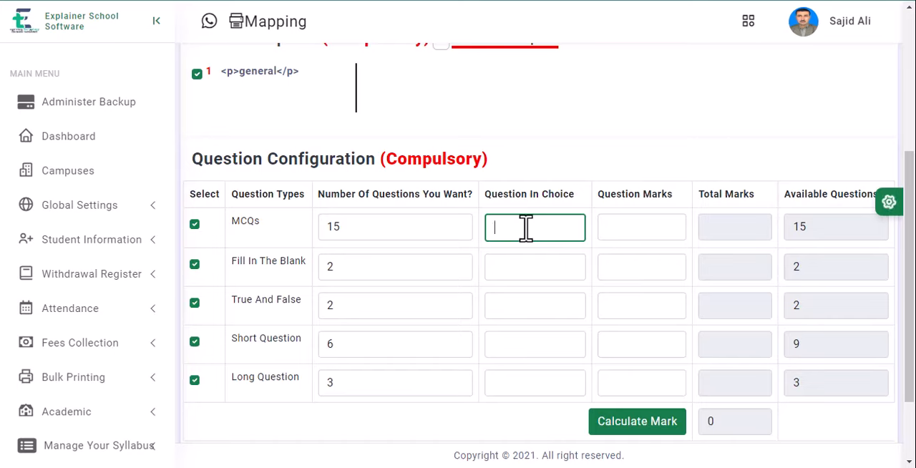
{"action": "left_click", "coordinate": [533, 355]}
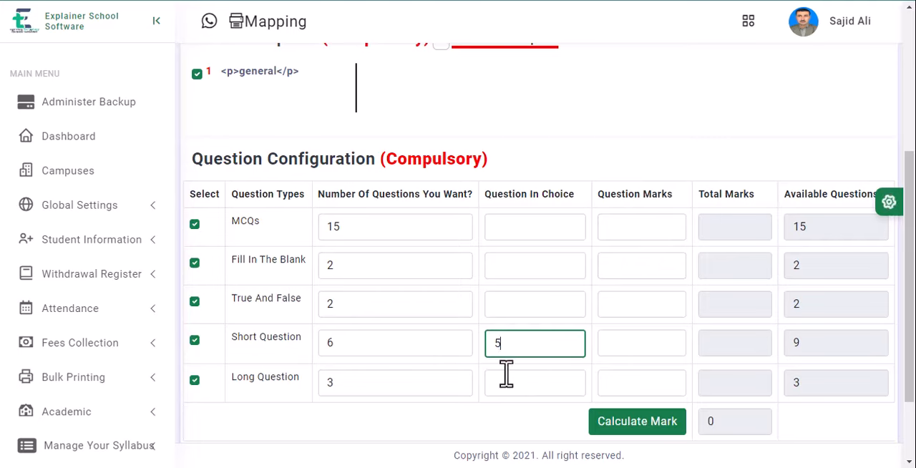
{"action": "left_click", "coordinate": [508, 380]}
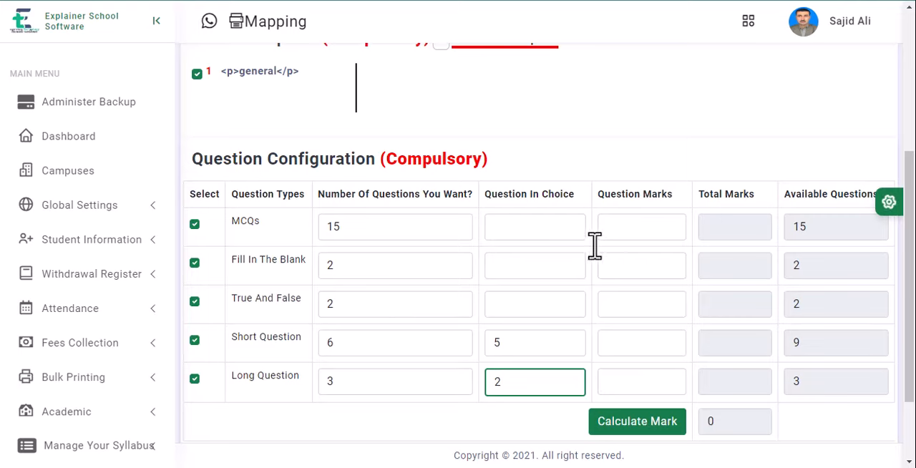
Step: Enter question marks of 3 for MCQs, 2 for Fill In The Blank, 2 for True And False, 5 for Short Question and 10 for Long Question
{"action": "left_click", "coordinate": [629, 228]}
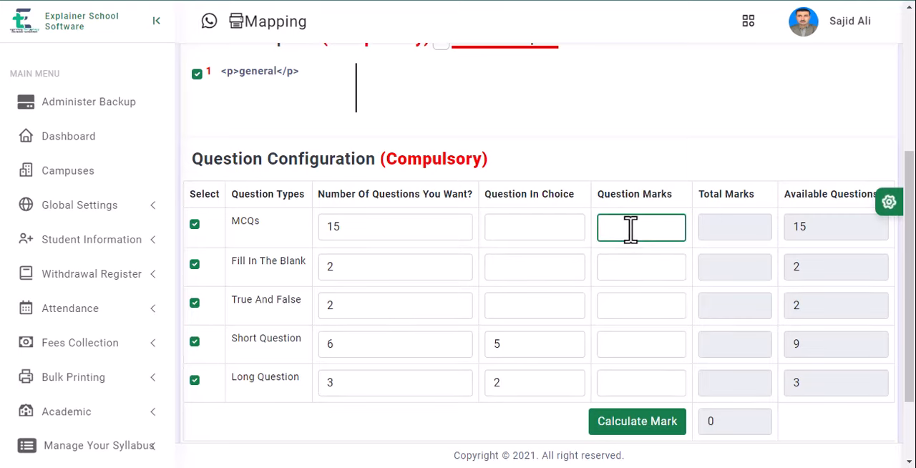
{"action": "type", "text": "3"}
{"action": "left_click", "coordinate": [624, 266]}
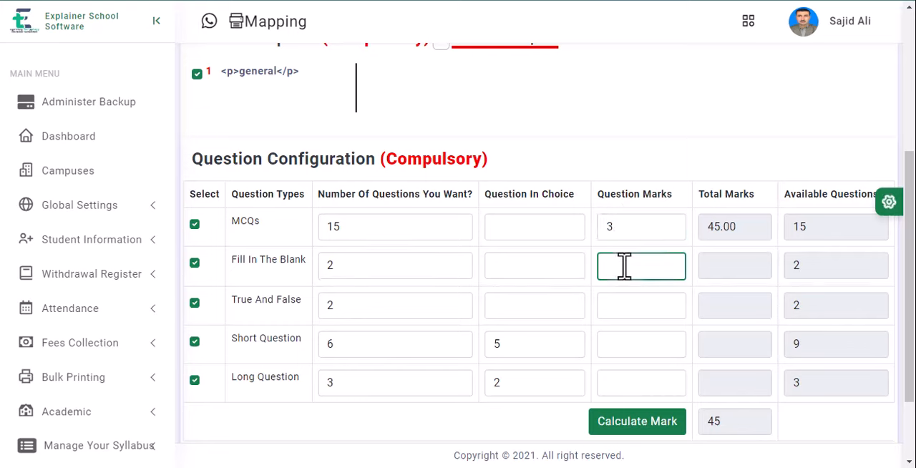
{"action": "type", "text": "2"}
{"action": "left_click", "coordinate": [633, 308]}
{"action": "type", "text": "2"}
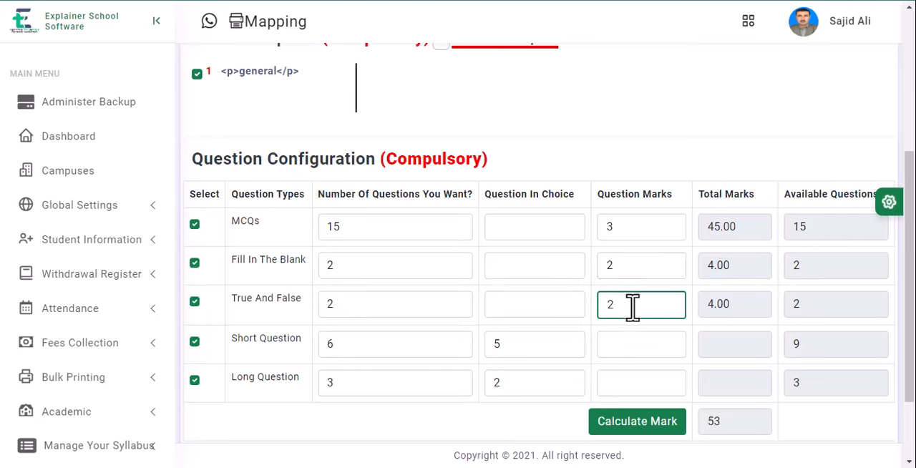
{"action": "left_click", "coordinate": [642, 343]}
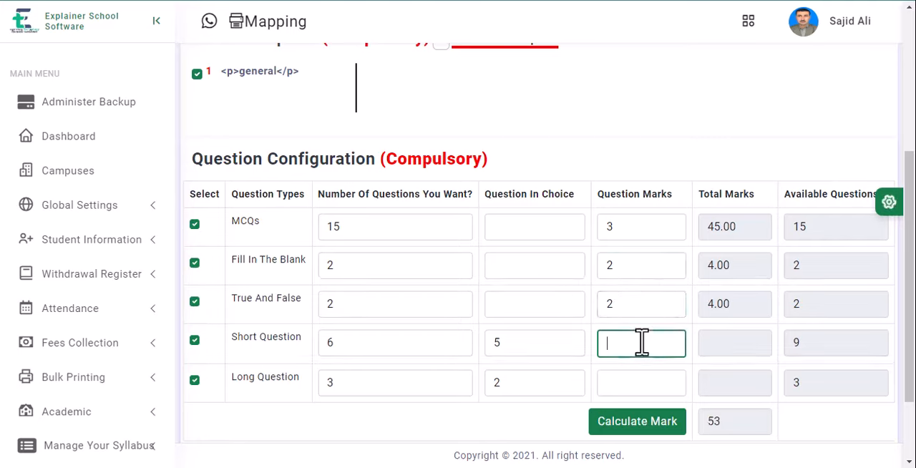
{"action": "type", "text": "5"}
{"action": "left_click", "coordinate": [630, 387]}
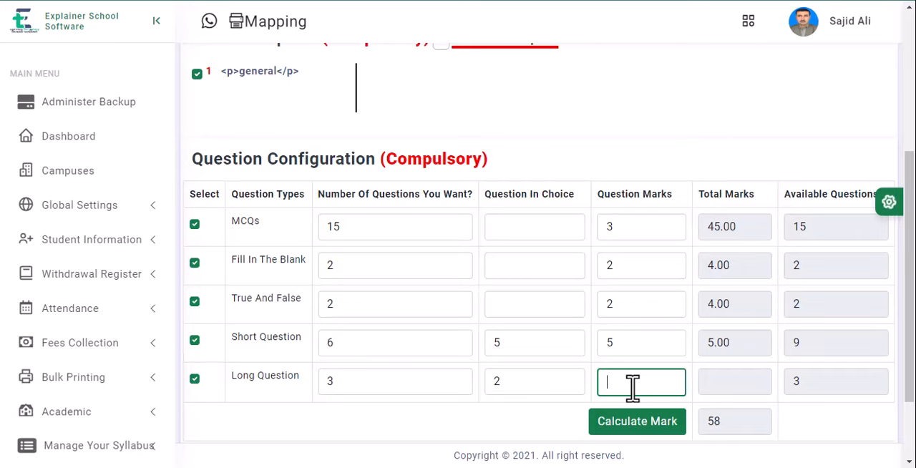
{"action": "type", "text": "10"}
Step: Change the question marks to 4 for MCQs, Fill In The Blank and True And False, and to 7 for Short Question
{"action": "left_click_drag", "start_coordinate": [624, 225], "coordinate": [583, 223]}
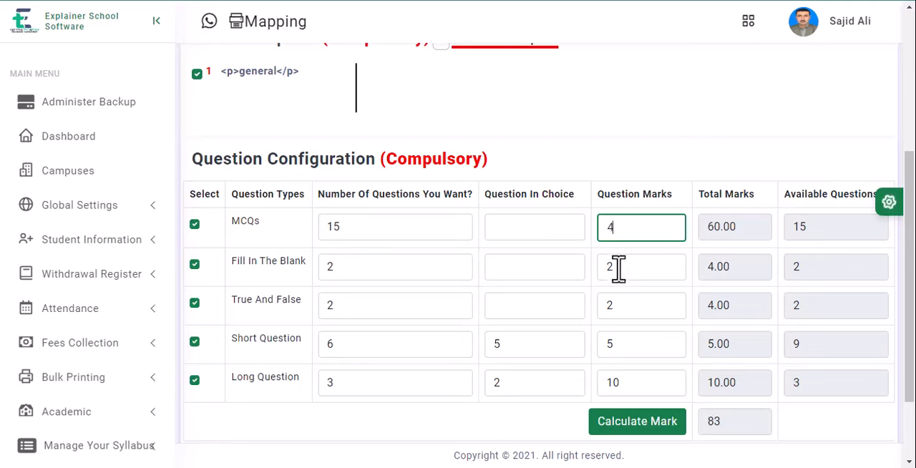
{"action": "left_click_drag", "start_coordinate": [617, 269], "coordinate": [569, 269]}
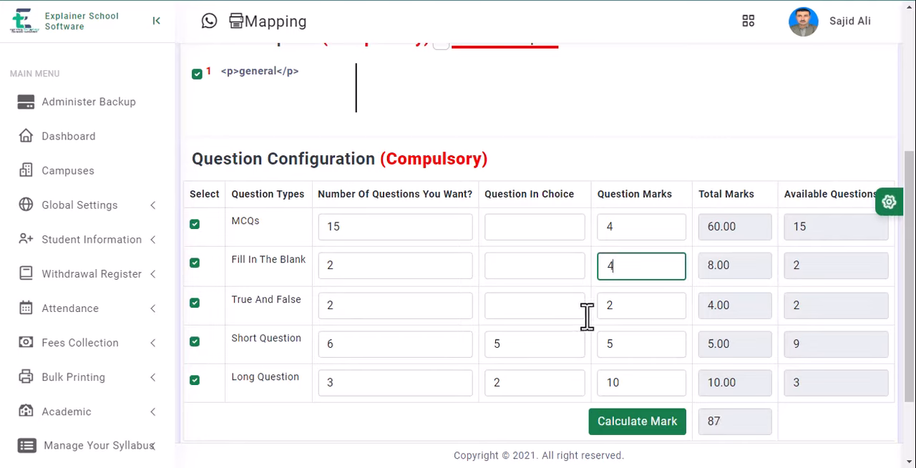
{"action": "left_click_drag", "start_coordinate": [613, 305], "coordinate": [583, 300]}
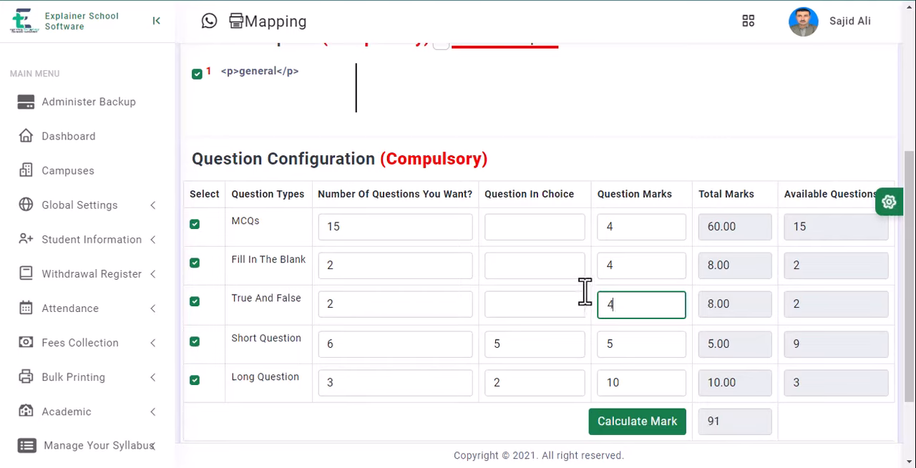
{"action": "left_click_drag", "start_coordinate": [620, 345], "coordinate": [577, 337]}
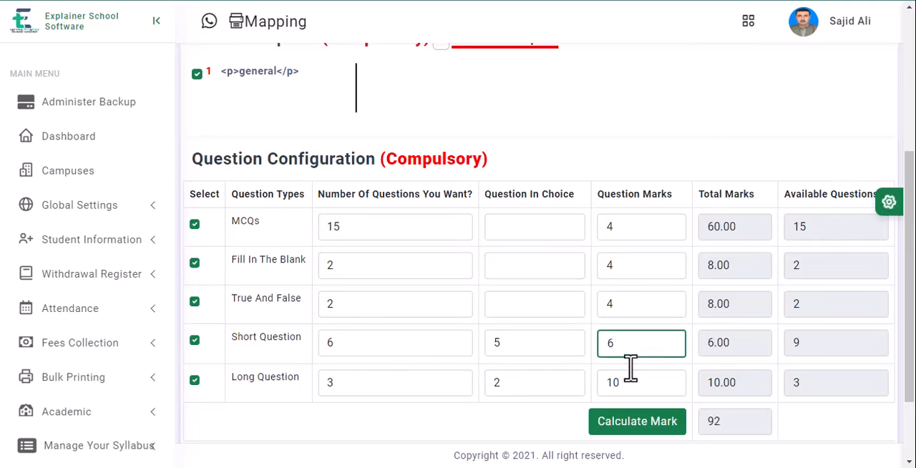
{"action": "left_click_drag", "start_coordinate": [622, 343], "coordinate": [590, 340]}
{"action": "type", "text": "7"}
Step: Change the questions in choice to 1 for both Short Question and Long Question
{"action": "key", "text": "shift+Tab"}
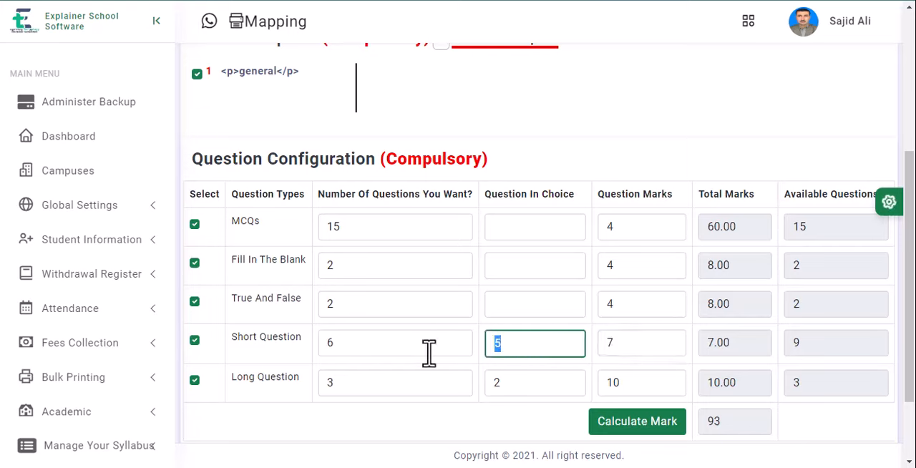
{"action": "type", "text": "1"}
{"action": "left_click_drag", "start_coordinate": [508, 384], "coordinate": [472, 382]}
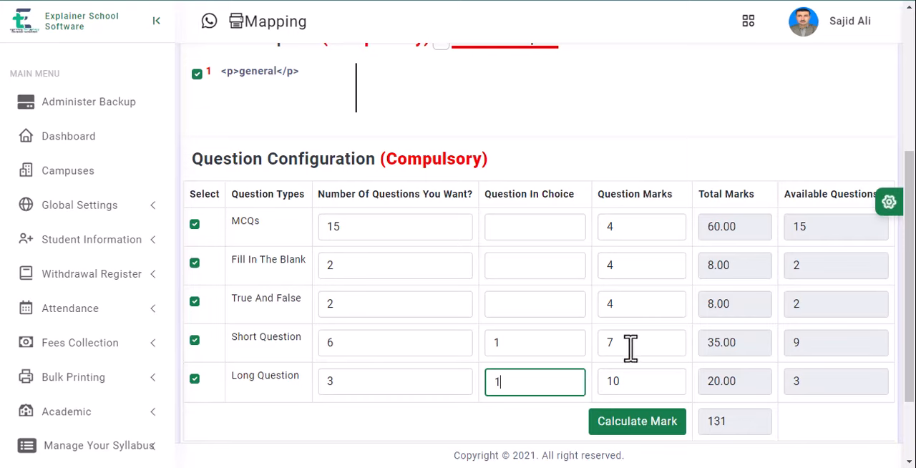
Step: Change the question marks for Short Question to 4
{"action": "left_click_drag", "start_coordinate": [607, 350], "coordinate": [594, 350]}
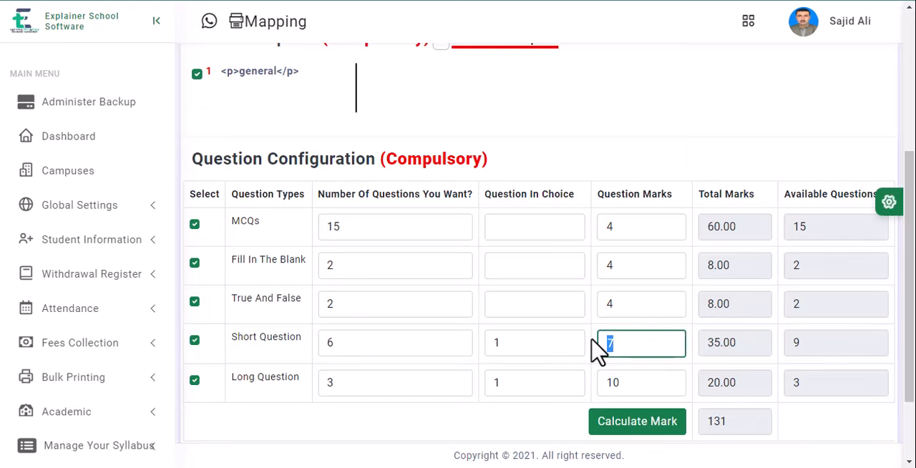
{"action": "type", "text": "4"}
{"action": "key", "text": "Tab"}
{"action": "key", "text": "Tab"}
{"action": "key", "text": "Tab"}
{"action": "key", "text": "Tab"}
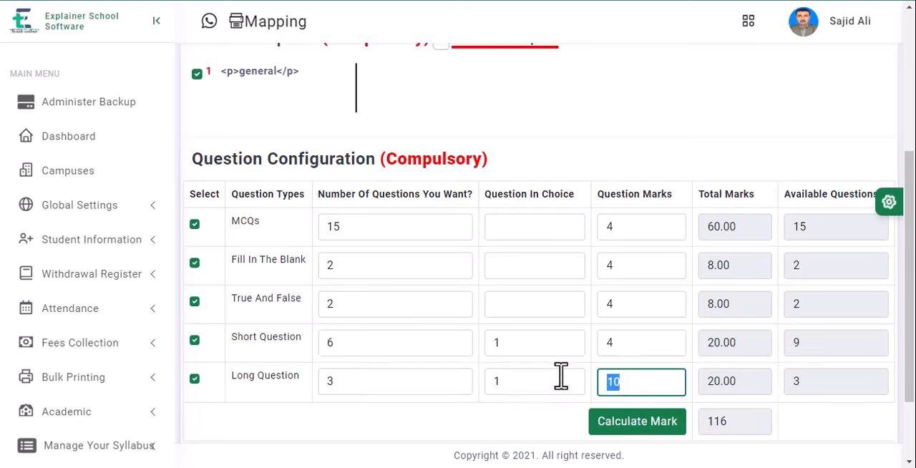
Step: Try different question marks for Long Question and set the final value to 2
{"action": "type", "text": "8"}
{"action": "key", "text": "BackSpace"}
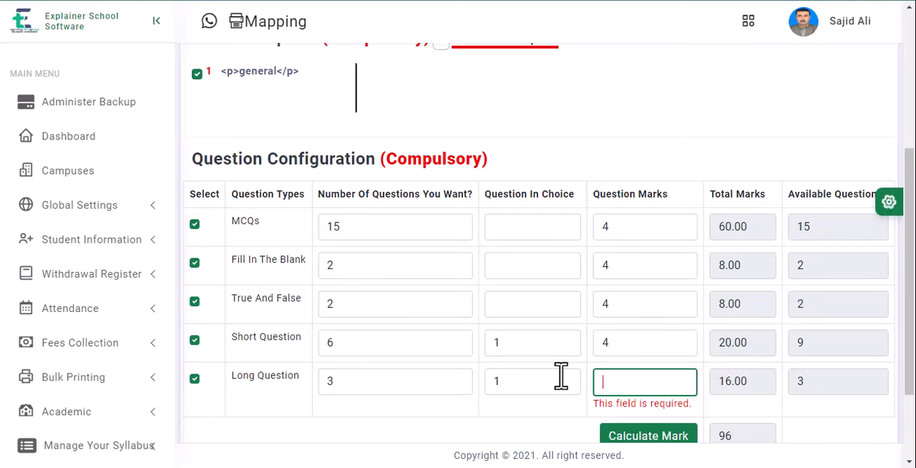
{"action": "type", "text": "6"}
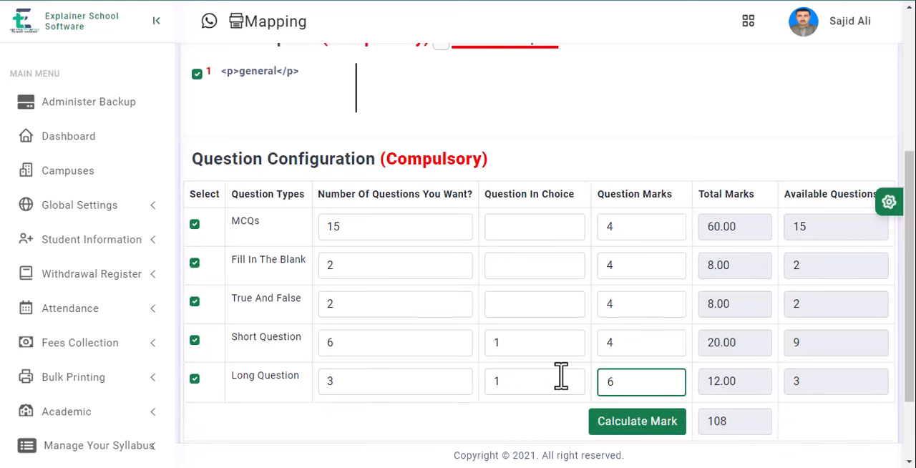
{"action": "key", "text": "BackSpace"}
{"action": "type", "text": "7"}
{"action": "key", "text": "BackSpace"}
{"action": "type", "text": "6"}
{"action": "key", "text": "BackSpace"}
{"action": "type", "text": "3"}
Step: Load the questions for the configured paper and expand the Multiple Choice Questions section
{"action": "scroll", "coordinate": [576, 319], "scroll_direction": "down", "scroll_amount": 2}
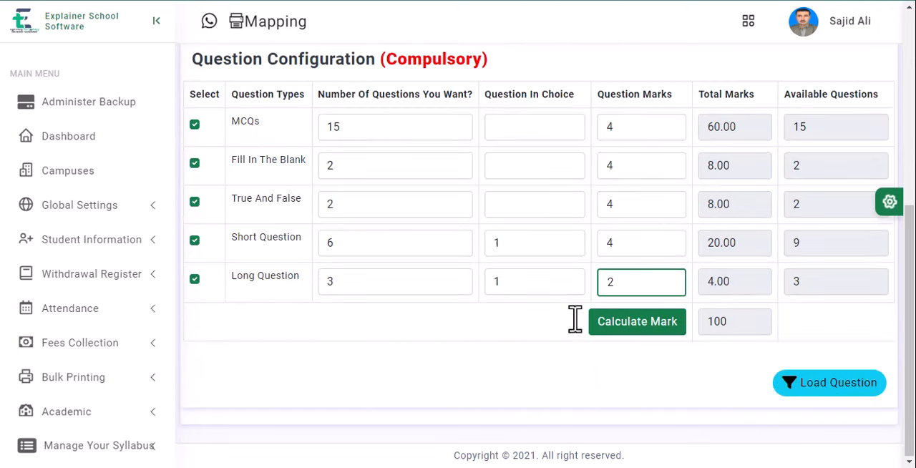
{"action": "left_click", "coordinate": [843, 390]}
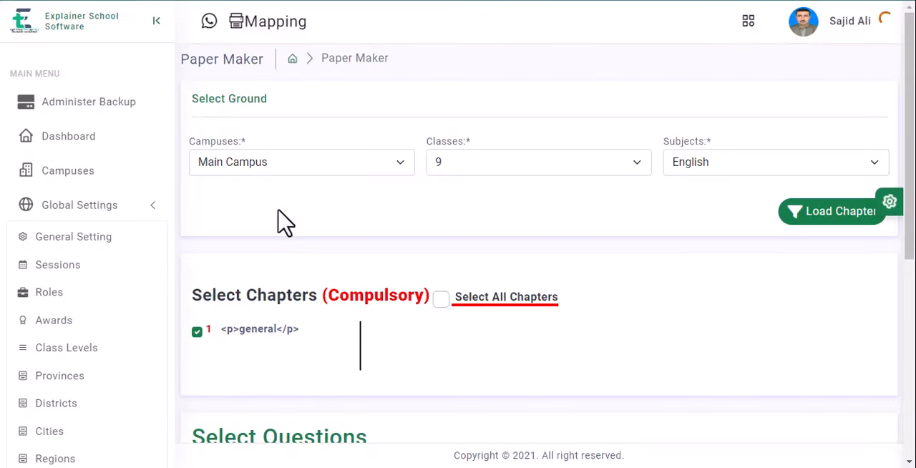
{"action": "scroll", "coordinate": [330, 222], "scroll_direction": "down", "scroll_amount": 4}
{"action": "scroll", "coordinate": [329, 222], "scroll_direction": "down", "scroll_amount": 2}
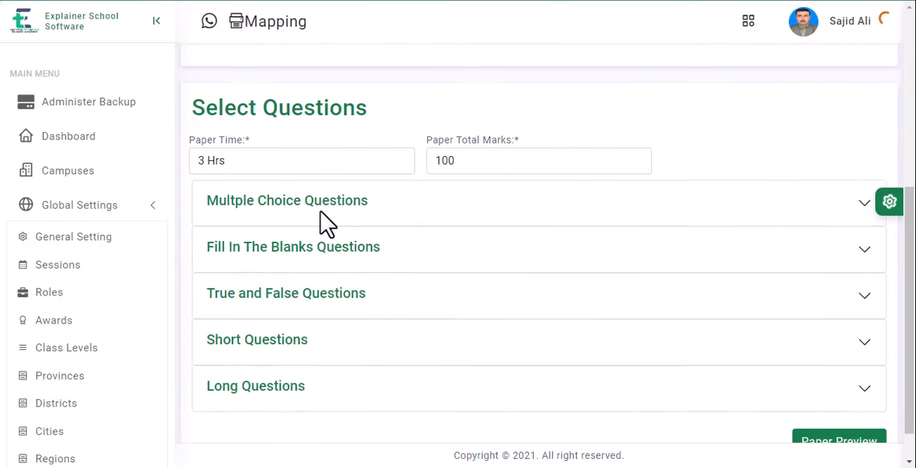
{"action": "scroll", "coordinate": [362, 136], "scroll_direction": "up", "scroll_amount": 5}
{"action": "scroll", "coordinate": [343, 159], "scroll_direction": "down", "scroll_amount": 5}
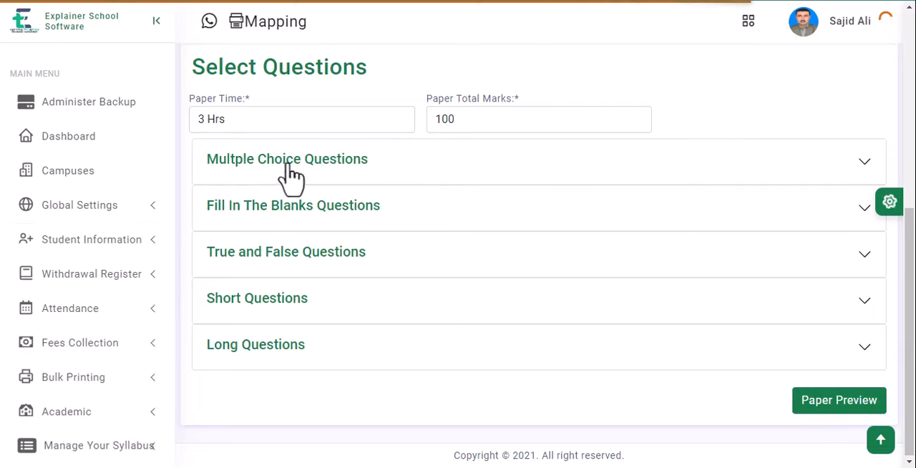
{"action": "left_click", "coordinate": [348, 169]}
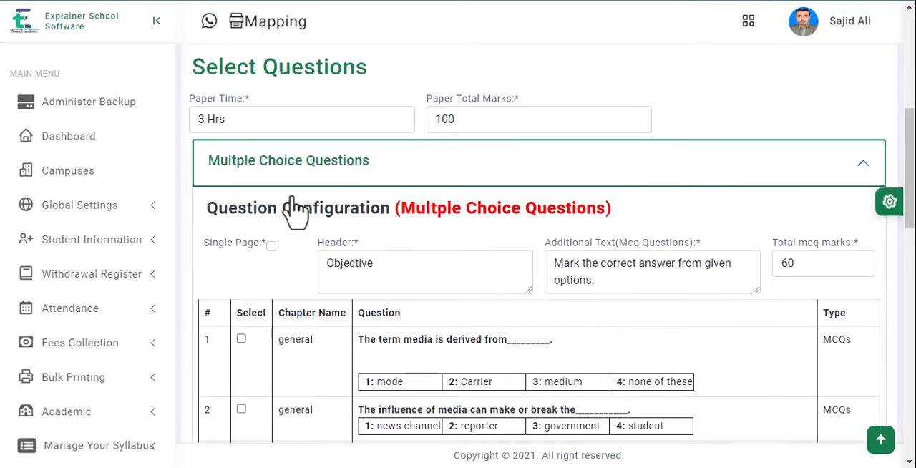
Step: Examine the multiple choice header, instruction text and question list, along with the rest of the paper form
{"action": "scroll", "coordinate": [271, 283], "scroll_direction": "down", "scroll_amount": 6}
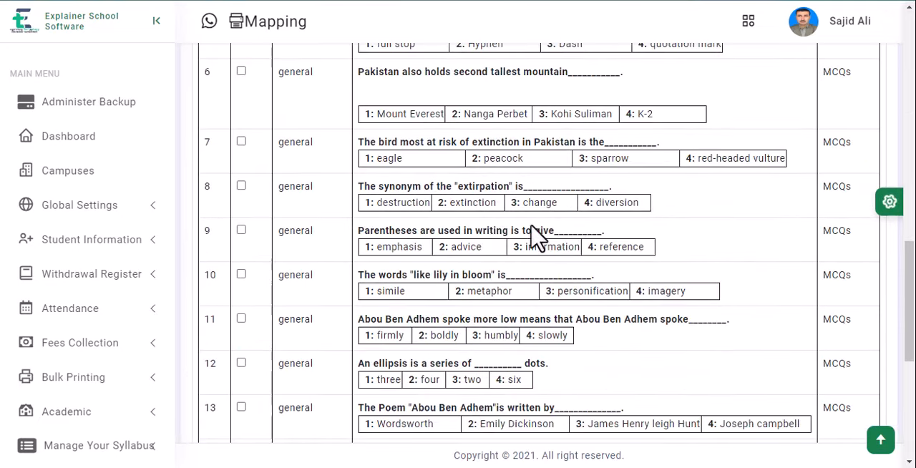
{"action": "scroll", "coordinate": [452, 280], "scroll_direction": "up", "scroll_amount": 2}
{"action": "scroll", "coordinate": [452, 281], "scroll_direction": "up", "scroll_amount": 4}
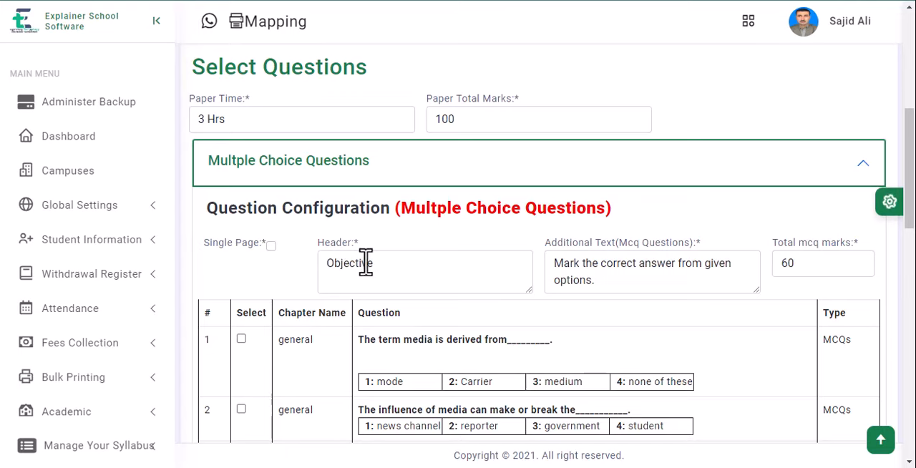
{"action": "double_click", "coordinate": [323, 269]}
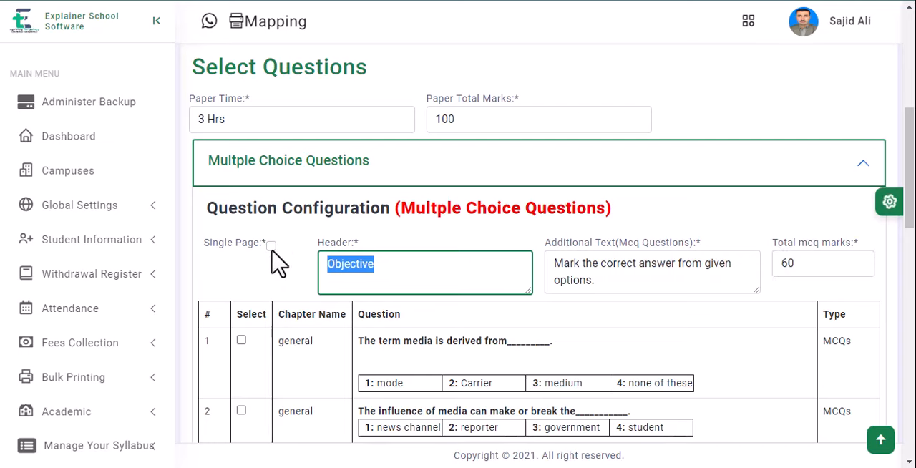
{"action": "scroll", "coordinate": [408, 315], "scroll_direction": "down", "scroll_amount": 3}
{"action": "scroll", "coordinate": [312, 276], "scroll_direction": "up", "scroll_amount": 3}
{"action": "scroll", "coordinate": [278, 286], "scroll_direction": "down", "scroll_amount": 10}
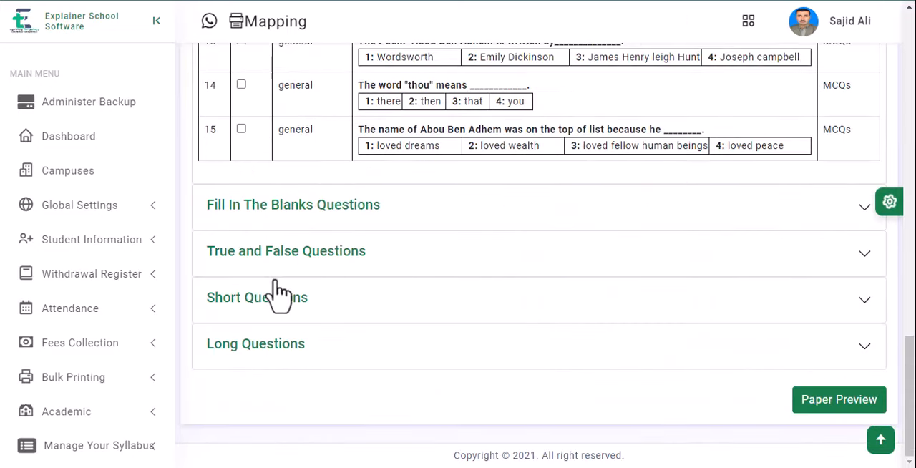
{"action": "scroll", "coordinate": [266, 263], "scroll_direction": "up", "scroll_amount": 15}
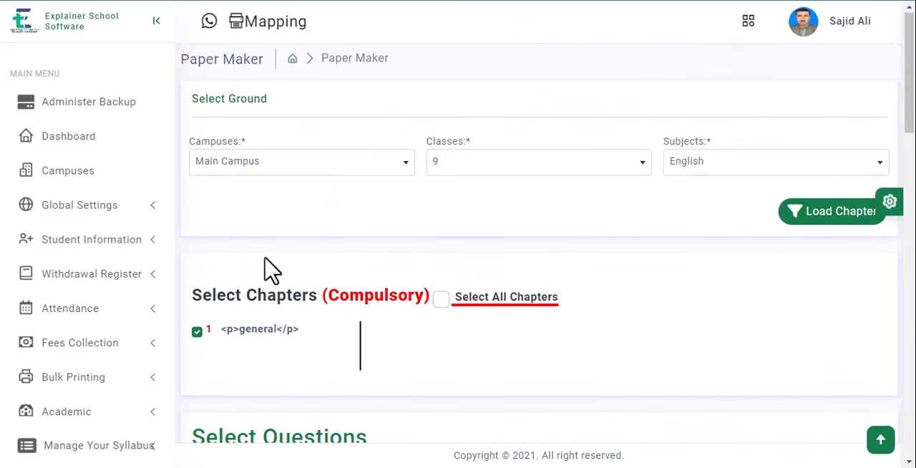
{"action": "scroll", "coordinate": [283, 279], "scroll_direction": "down", "scroll_amount": 6}
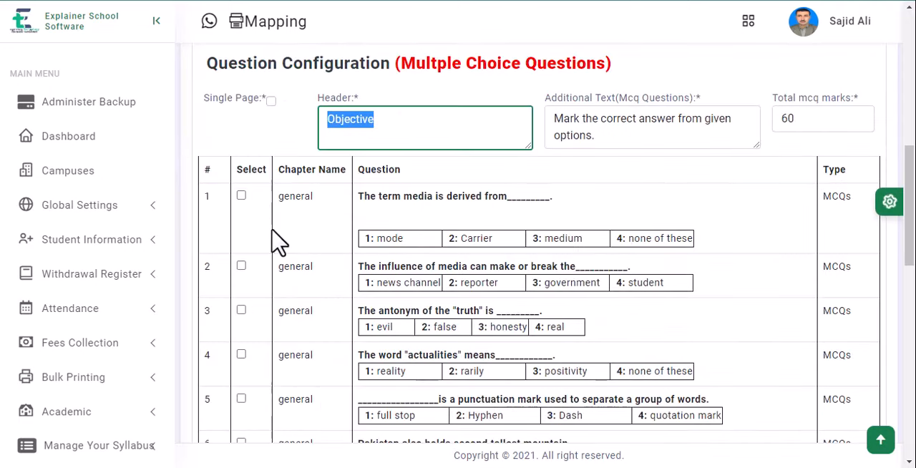
Step: Enable Single Page for the multiple choice section and select multiple choice questions 1 to 4
{"action": "left_click", "coordinate": [271, 102]}
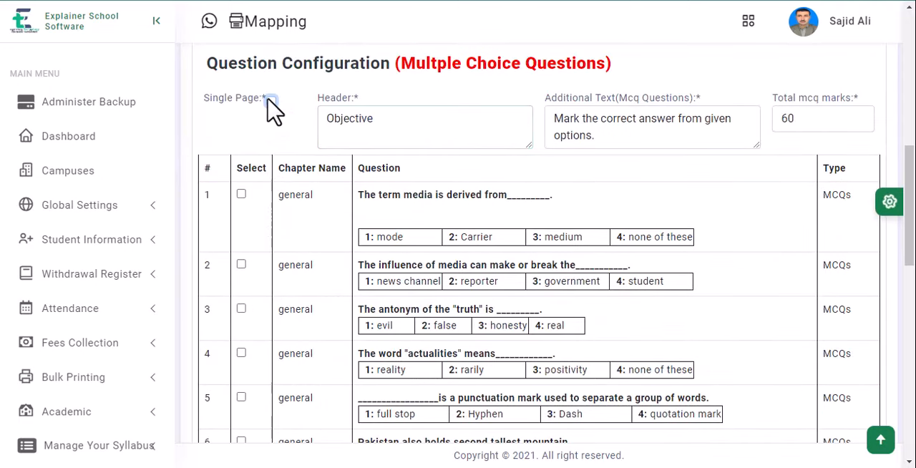
{"action": "left_click", "coordinate": [270, 101]}
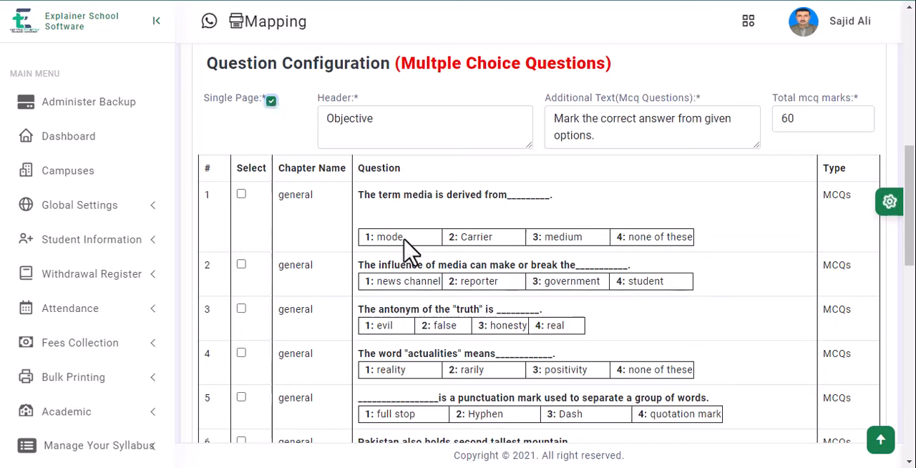
{"action": "left_click", "coordinate": [242, 195]}
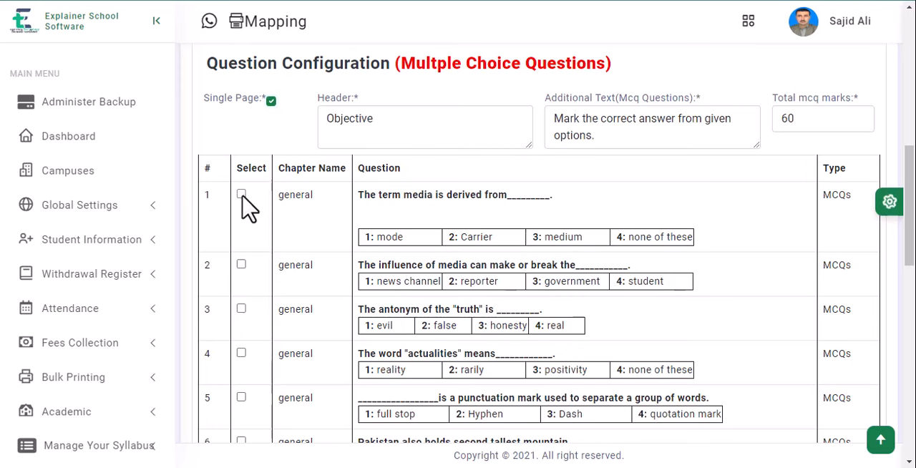
{"action": "left_click", "coordinate": [242, 265]}
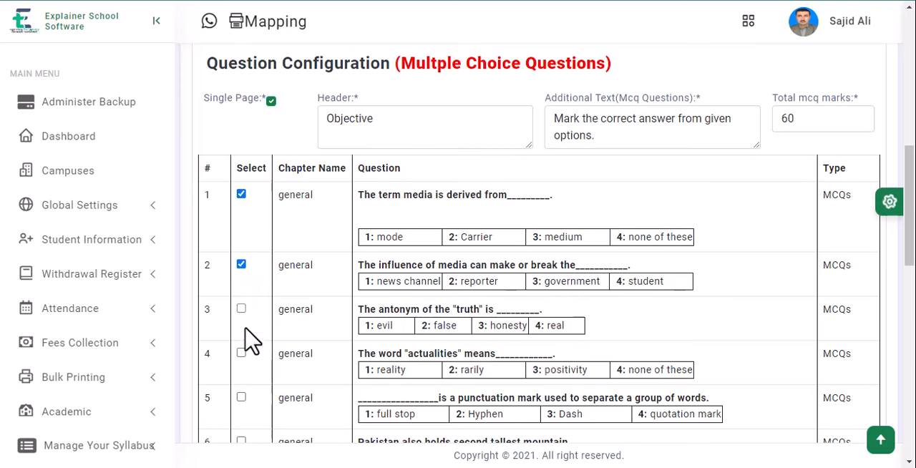
{"action": "left_click", "coordinate": [242, 309]}
{"action": "left_click", "coordinate": [242, 353]}
Step: Select multiple choice questions 5 to 10 for the paper
{"action": "scroll", "coordinate": [252, 301], "scroll_direction": "down", "scroll_amount": 3}
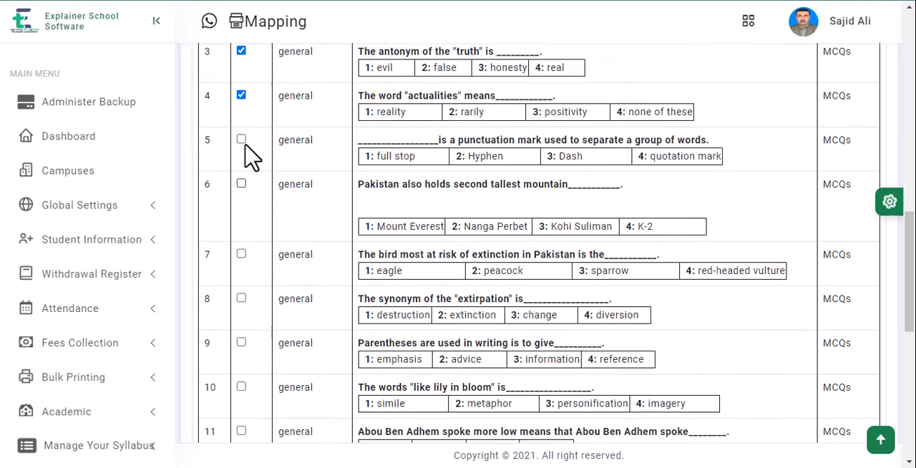
{"action": "left_click", "coordinate": [242, 139]}
{"action": "left_click", "coordinate": [242, 185]}
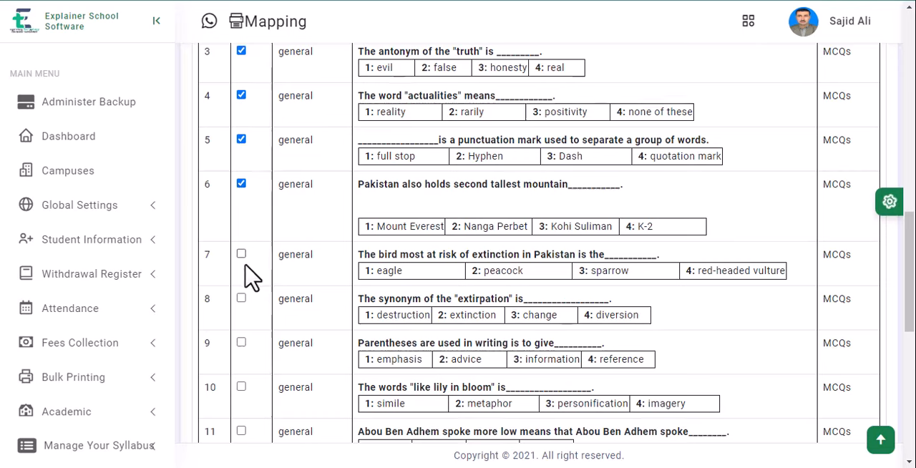
{"action": "left_click", "coordinate": [242, 255]}
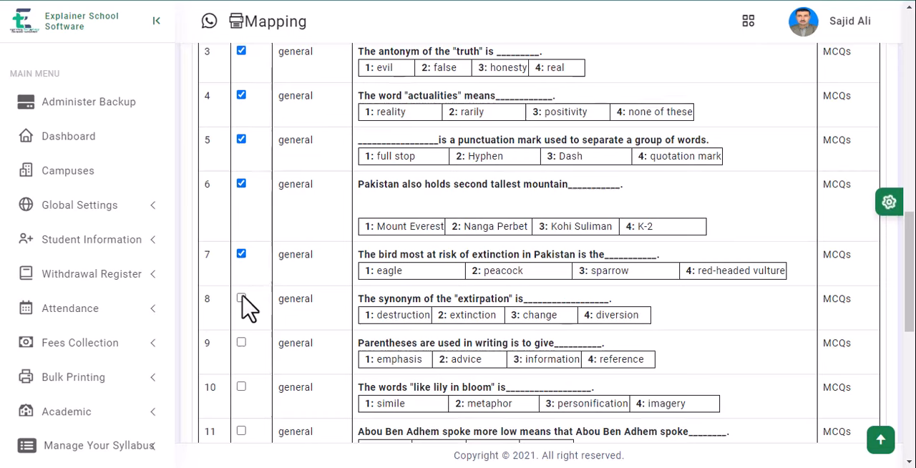
{"action": "left_click", "coordinate": [242, 344]}
{"action": "left_click", "coordinate": [241, 388]}
Step: Select the remaining multiple choice questions, 11 to 15
{"action": "scroll", "coordinate": [240, 272], "scroll_direction": "down", "scroll_amount": 3}
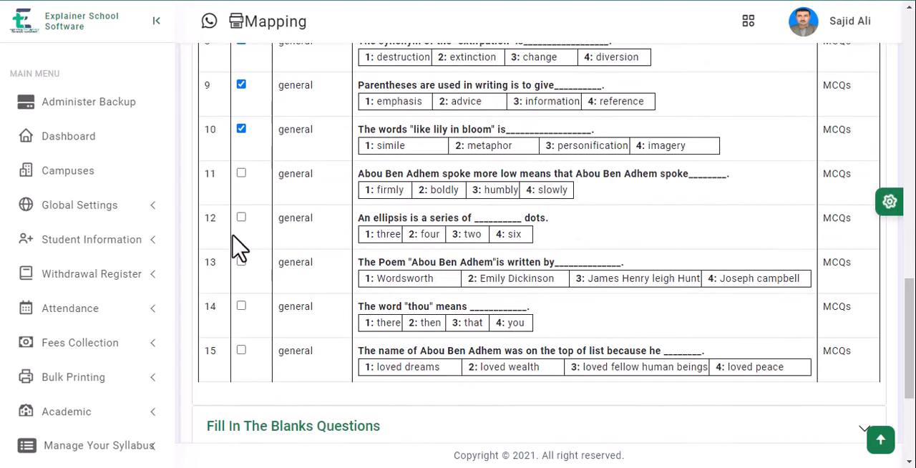
{"action": "left_click", "coordinate": [241, 219]}
{"action": "left_click", "coordinate": [242, 263]}
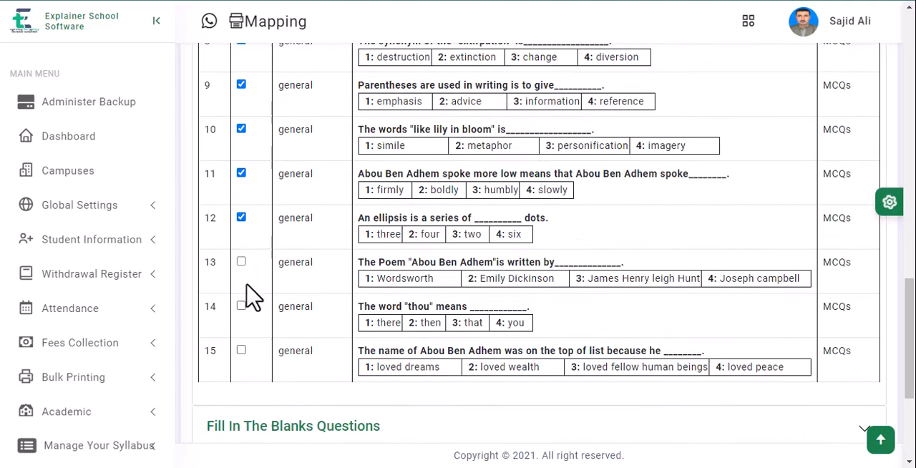
{"action": "left_click", "coordinate": [242, 350]}
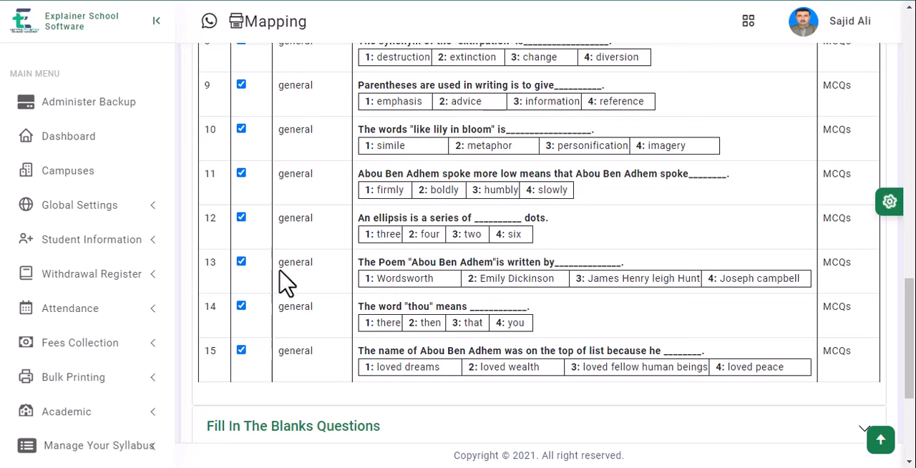
Step: Expand the Fill In The Blanks Questions section and select both of its questions
{"action": "scroll", "coordinate": [281, 215], "scroll_direction": "down", "scroll_amount": 3}
{"action": "left_click", "coordinate": [273, 212]}
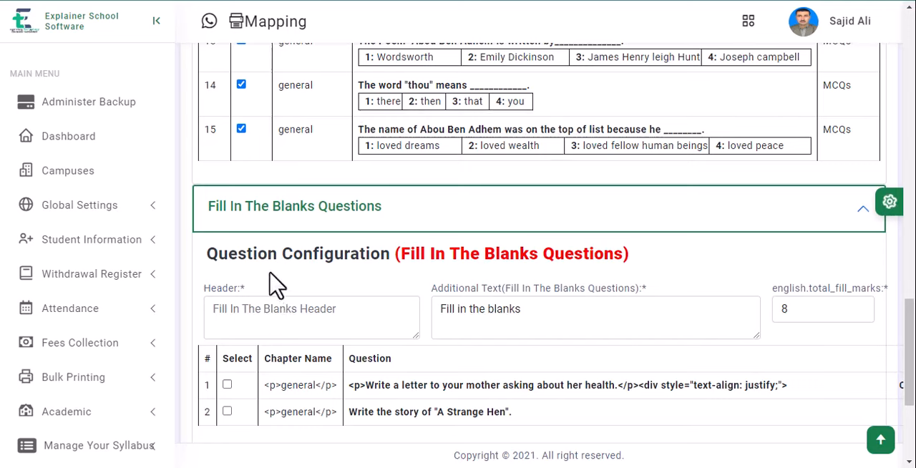
{"action": "left_click", "coordinate": [227, 385]}
{"action": "left_click", "coordinate": [227, 413]}
Step: Expand the True and False Questions section and select both of its questions
{"action": "scroll", "coordinate": [246, 388], "scroll_direction": "down", "scroll_amount": 3}
{"action": "left_click", "coordinate": [287, 262]}
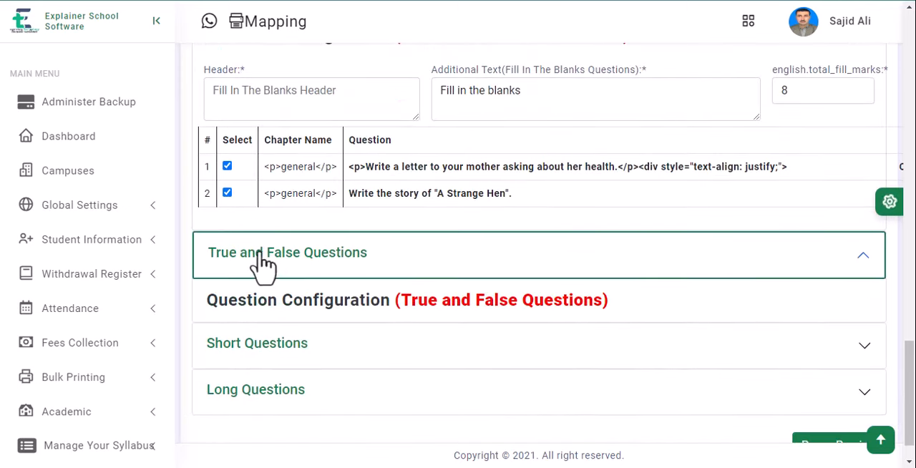
{"action": "scroll", "coordinate": [246, 322], "scroll_direction": "down", "scroll_amount": 3}
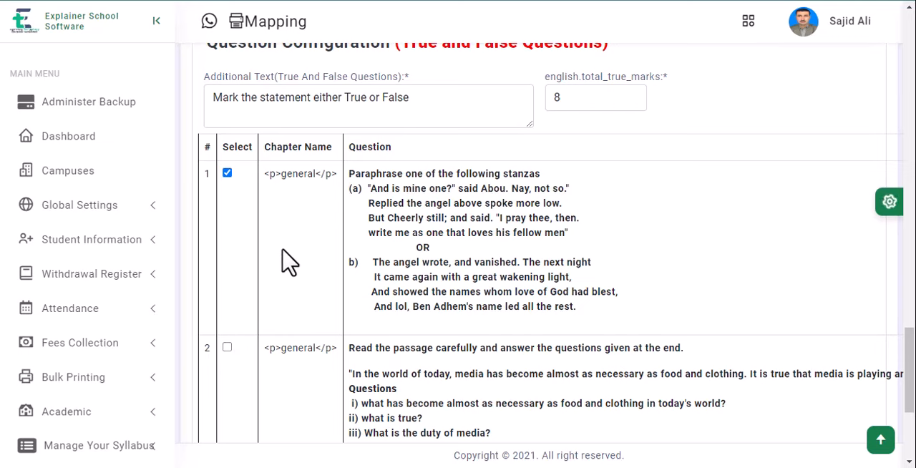
{"action": "scroll", "coordinate": [285, 233], "scroll_direction": "down", "scroll_amount": 3}
Step: Expand the Short Questions section, select questions 1 to 6 and try to add question 7
{"action": "left_click", "coordinate": [270, 299]}
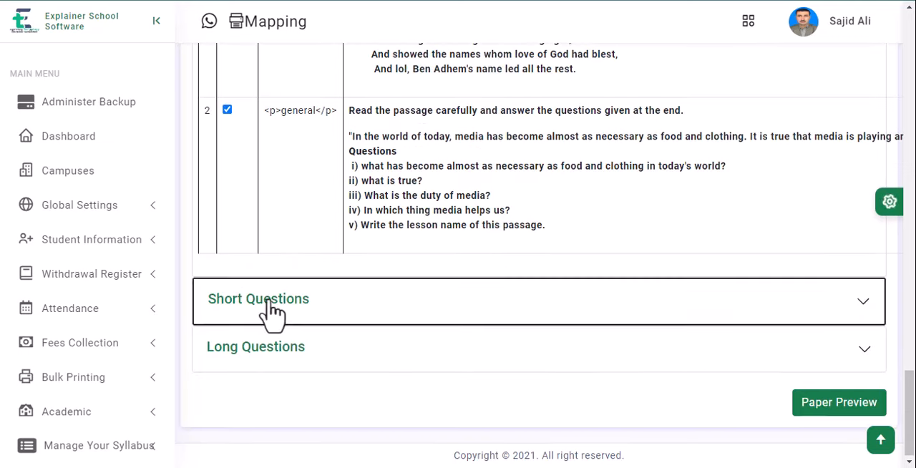
{"action": "scroll", "coordinate": [270, 286], "scroll_direction": "down", "scroll_amount": 3}
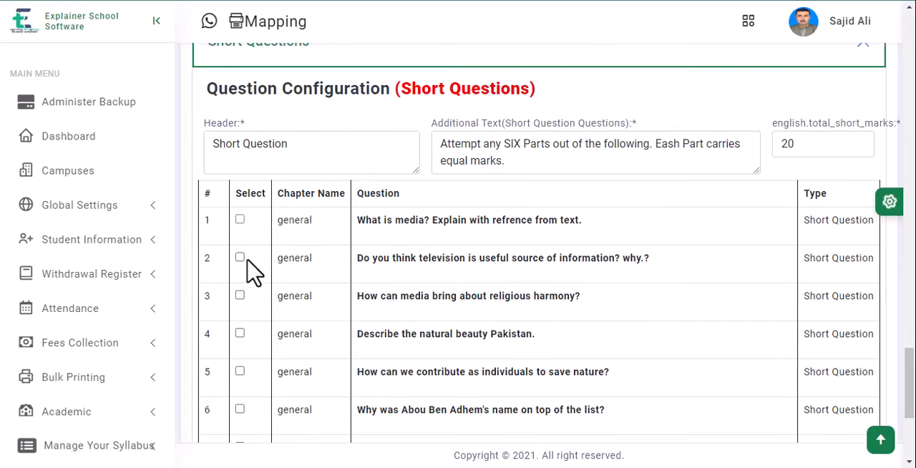
{"action": "left_click", "coordinate": [240, 258]}
{"action": "left_click", "coordinate": [239, 334]}
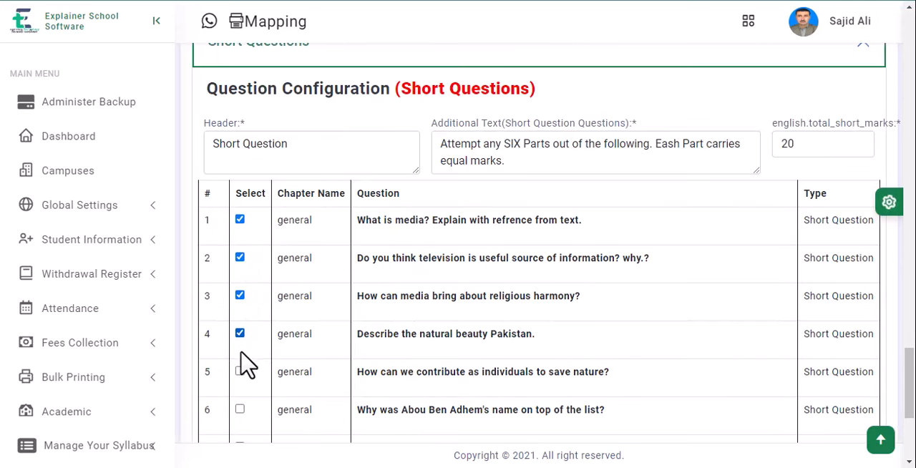
{"action": "left_click", "coordinate": [240, 409]}
{"action": "scroll", "coordinate": [290, 290], "scroll_direction": "down", "scroll_amount": 3}
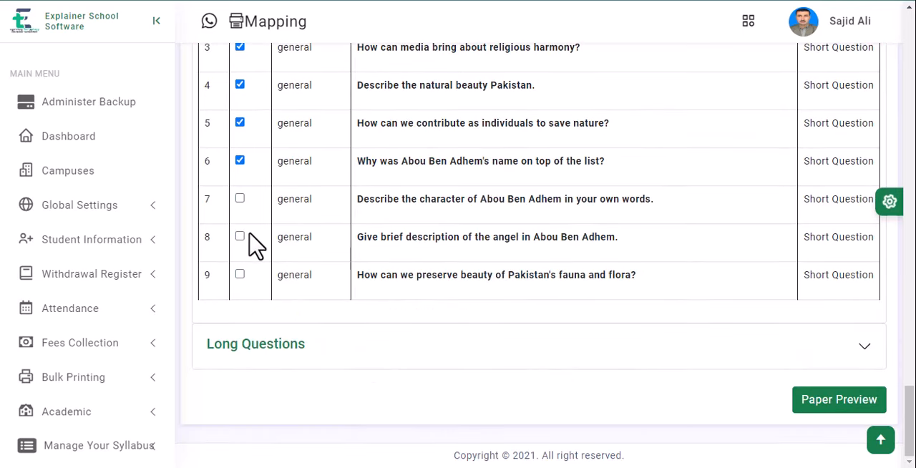
{"action": "left_click", "coordinate": [239, 199]}
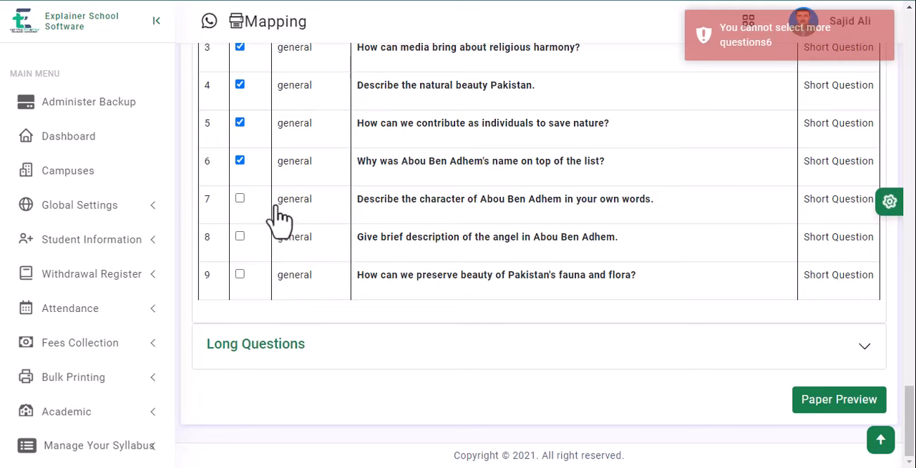
Step: Expand the Long Questions section, select all three questions and generate the paper preview
{"action": "left_click", "coordinate": [266, 339]}
{"action": "scroll", "coordinate": [266, 239], "scroll_direction": "down", "scroll_amount": 3}
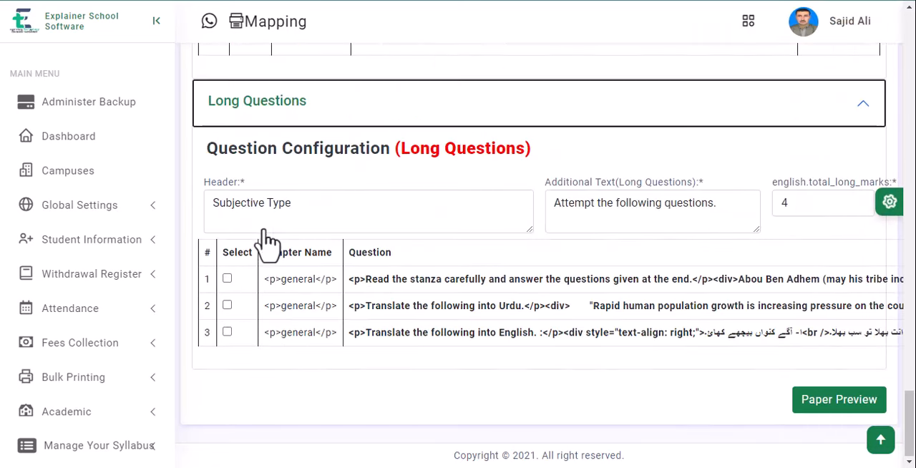
{"action": "scroll", "coordinate": [257, 251], "scroll_direction": "up", "scroll_amount": 3}
{"action": "scroll", "coordinate": [251, 251], "scroll_direction": "down", "scroll_amount": 3}
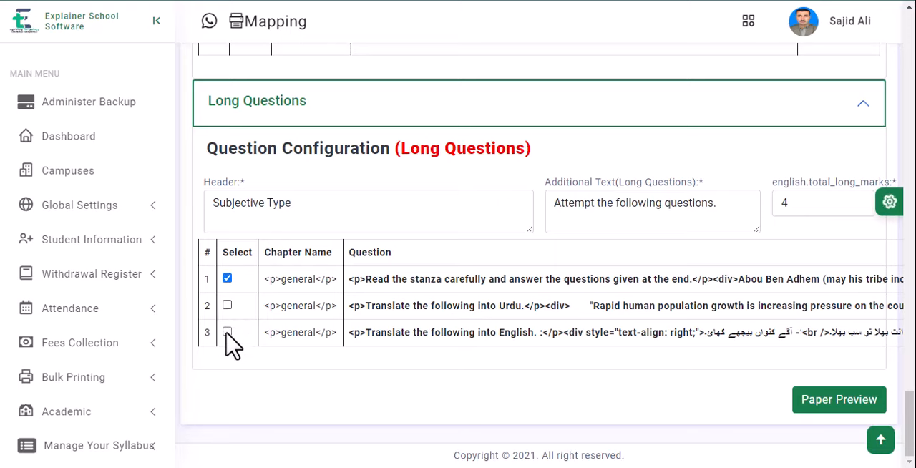
{"action": "left_click", "coordinate": [227, 305]}
{"action": "left_click", "coordinate": [226, 332]}
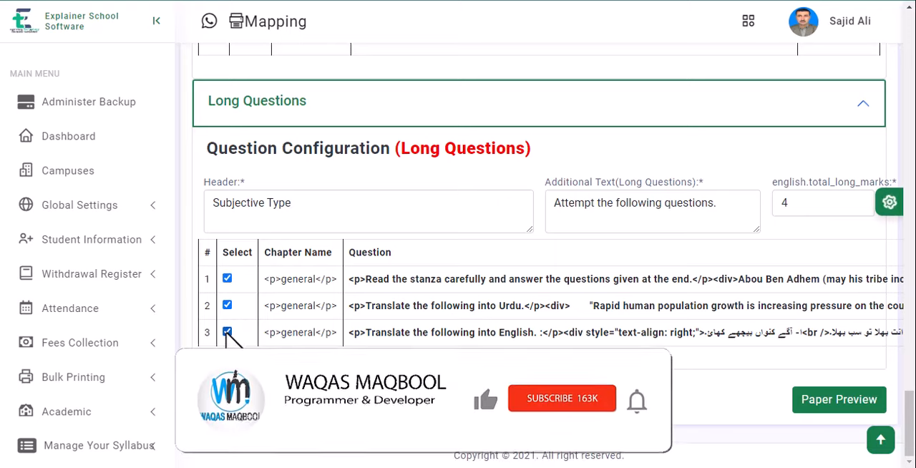
{"action": "left_click", "coordinate": [839, 405]}
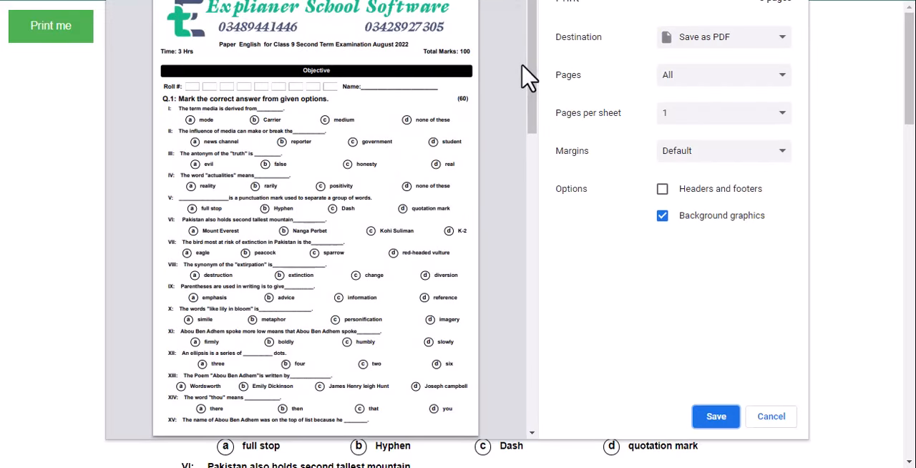
Step: Review all pages of the paper in the print preview and close it without saving
{"action": "scroll", "coordinate": [535, 69], "scroll_direction": "down", "scroll_amount": 1}
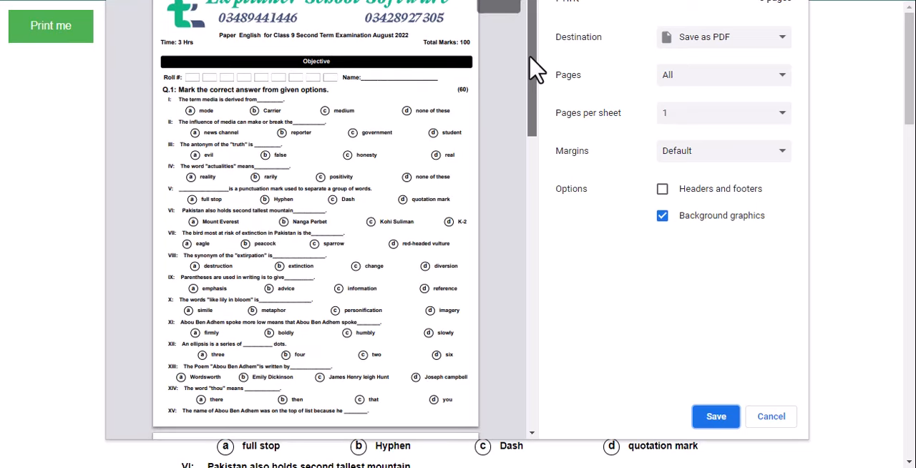
{"action": "left_click_drag", "start_coordinate": [535, 69], "coordinate": [516, 127]}
{"action": "scroll", "coordinate": [516, 129], "scroll_direction": "down", "scroll_amount": 2}
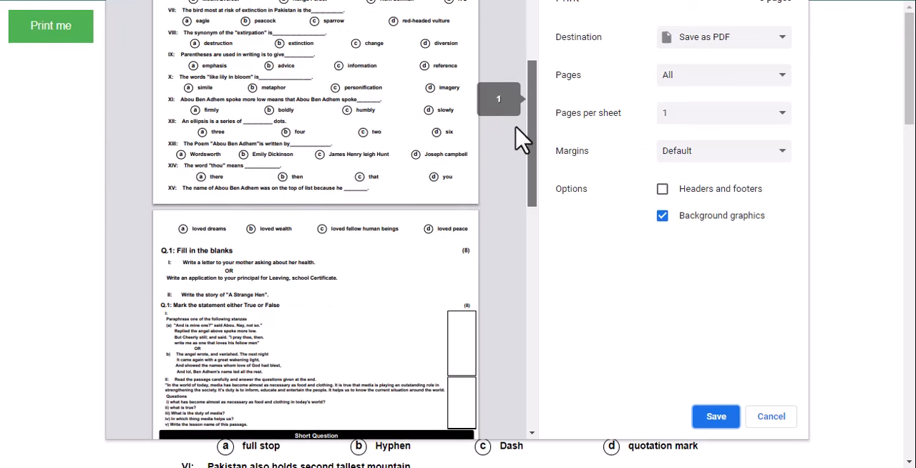
{"action": "left_click_drag", "start_coordinate": [515, 127], "coordinate": [486, 284]}
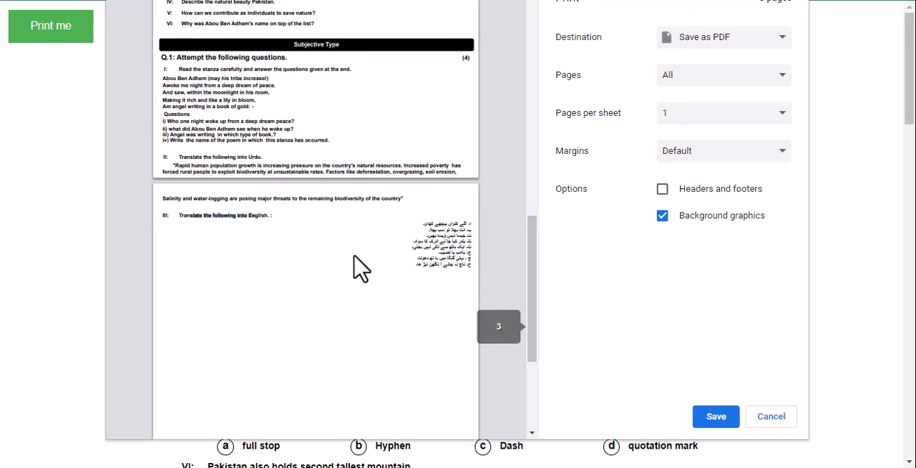
{"action": "left_click", "coordinate": [773, 418]}
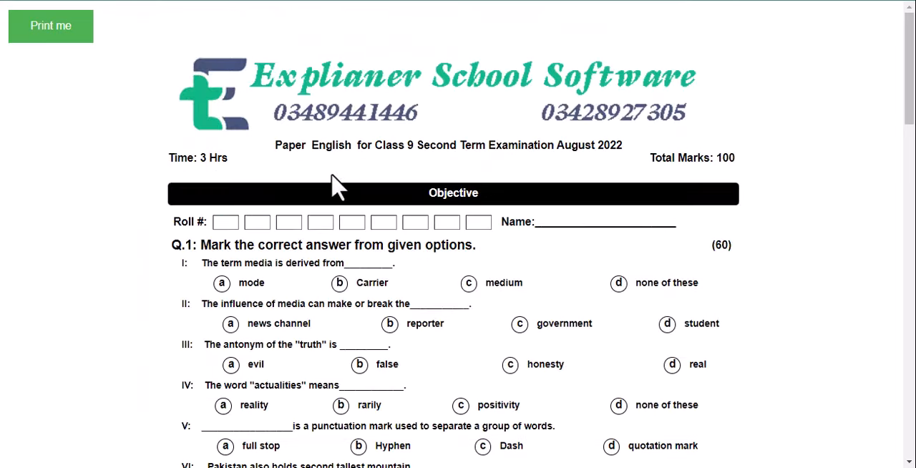
Step: Examine the generated paper from the Objective section through the Subjective Type section, then reopen and close its print preview
{"action": "scroll", "coordinate": [292, 172], "scroll_direction": "down", "scroll_amount": 7}
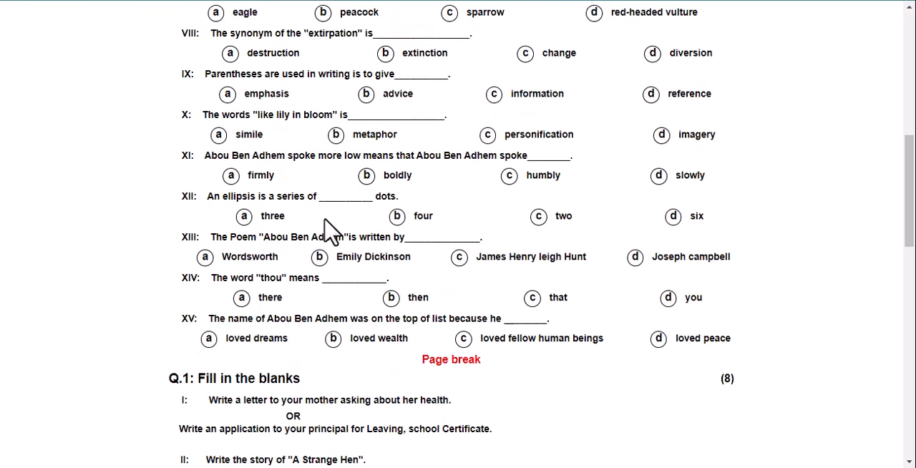
{"action": "scroll", "coordinate": [365, 196], "scroll_direction": "down", "scroll_amount": 3}
{"action": "scroll", "coordinate": [429, 204], "scroll_direction": "down", "scroll_amount": 3}
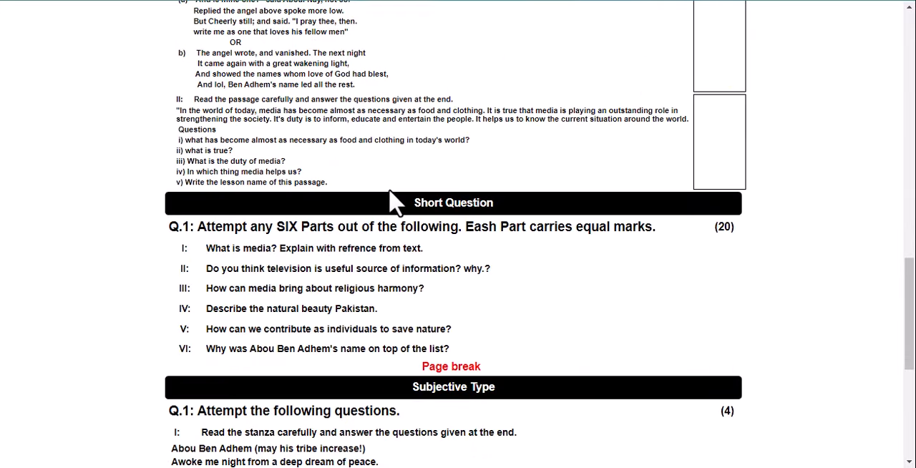
{"action": "scroll", "coordinate": [422, 202], "scroll_direction": "up", "scroll_amount": 3}
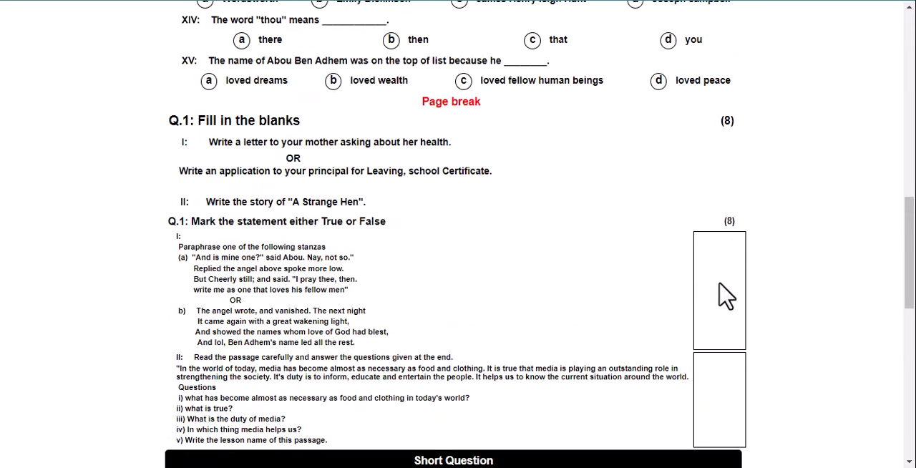
{"action": "scroll", "coordinate": [526, 247], "scroll_direction": "down", "scroll_amount": 6}
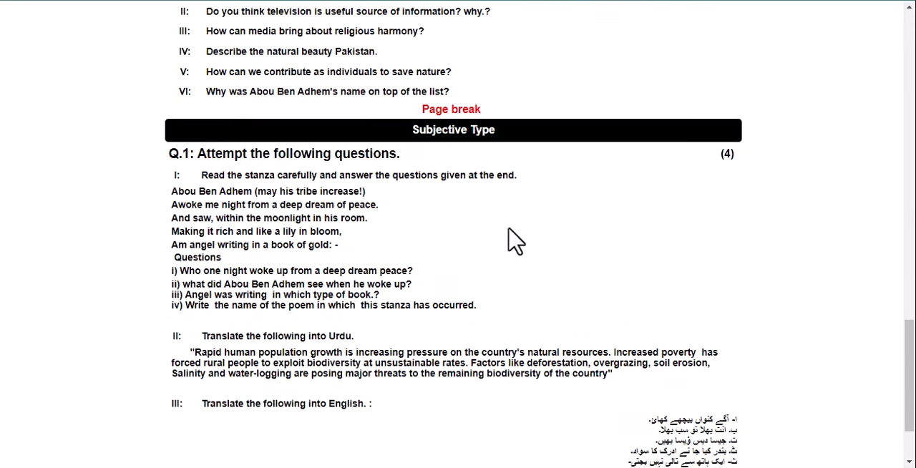
{"action": "scroll", "coordinate": [460, 229], "scroll_direction": "up", "scroll_amount": 3}
{"action": "scroll", "coordinate": [473, 228], "scroll_direction": "down", "scroll_amount": 4}
{"action": "scroll", "coordinate": [471, 225], "scroll_direction": "down", "scroll_amount": 2}
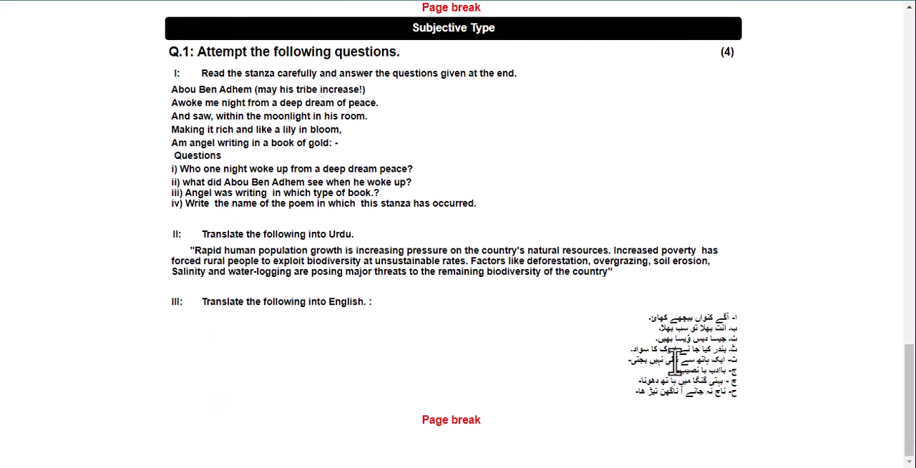
{"action": "scroll", "coordinate": [673, 407], "scroll_direction": "up", "scroll_amount": 10}
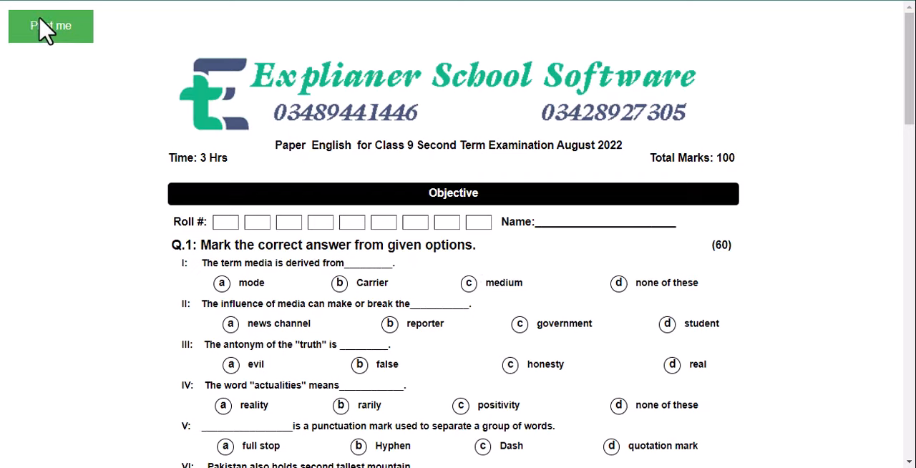
{"action": "left_click", "coordinate": [41, 20]}
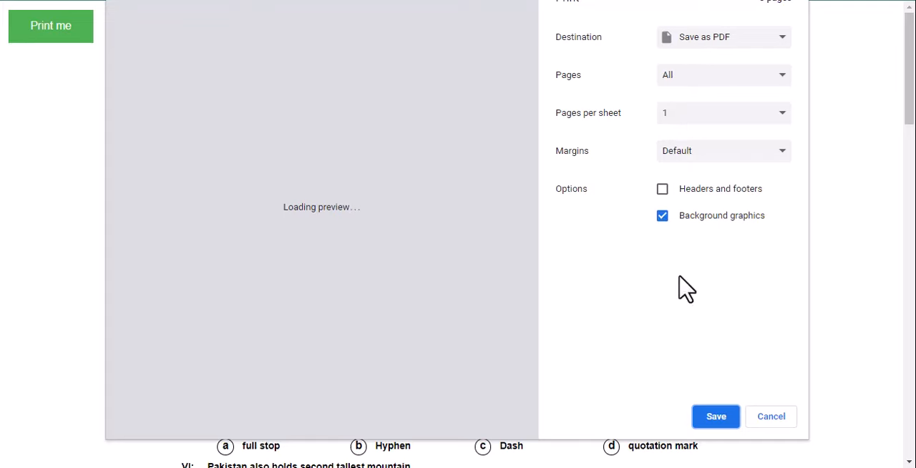
{"action": "left_click", "coordinate": [773, 419]}
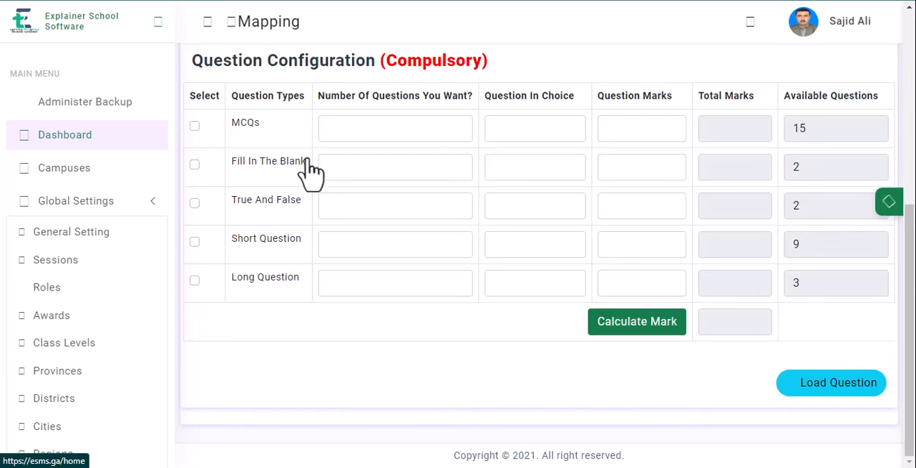
Step: In the Paper Maker, choose Main Campus, class 8 and Social studies, and load the subject's chapters
{"action": "scroll", "coordinate": [342, 166], "scroll_direction": "up", "scroll_amount": 5}
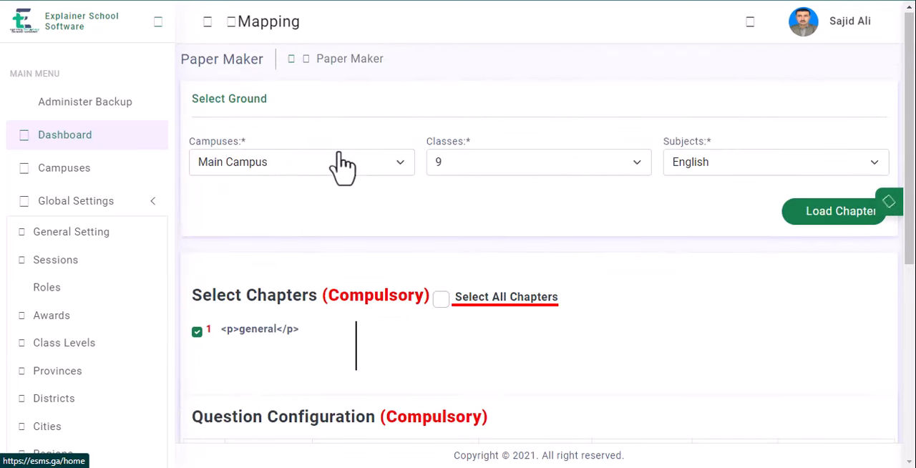
{"action": "scroll", "coordinate": [494, 225], "scroll_direction": "down", "scroll_amount": 5}
{"action": "scroll", "coordinate": [448, 317], "scroll_direction": "up", "scroll_amount": 5}
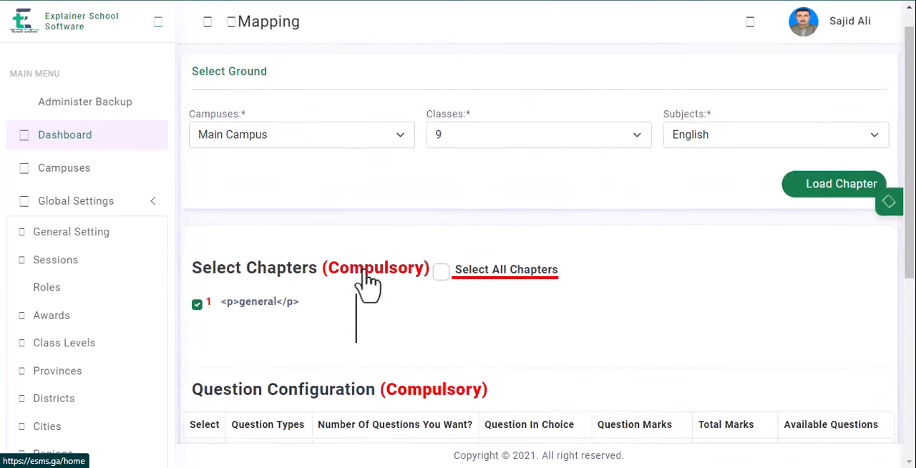
{"action": "scroll", "coordinate": [76, 231], "scroll_direction": "down", "scroll_amount": 5}
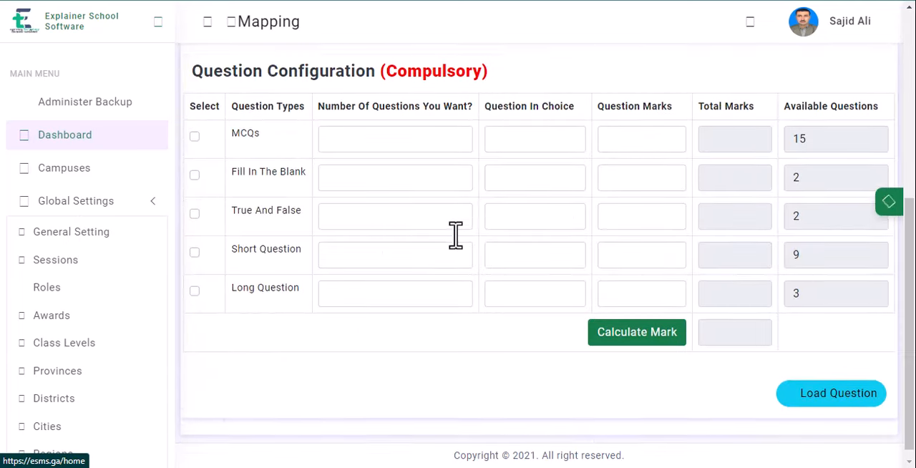
{"action": "scroll", "coordinate": [456, 234], "scroll_direction": "up", "scroll_amount": 5}
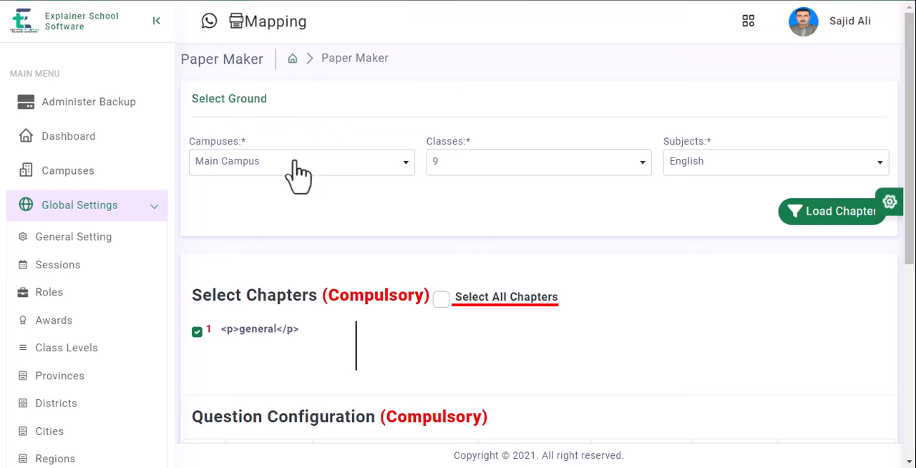
{"action": "left_click", "coordinate": [296, 163]}
{"action": "left_click", "coordinate": [239, 238]}
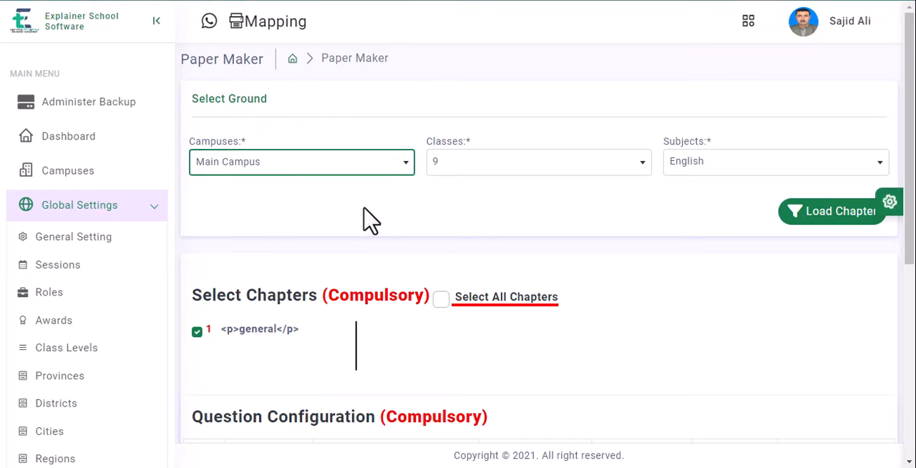
{"action": "left_click", "coordinate": [449, 168]}
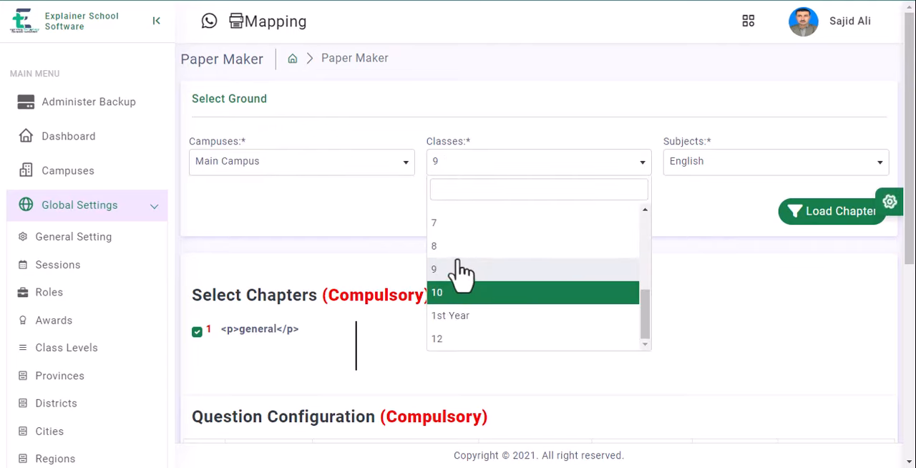
{"action": "left_click", "coordinate": [441, 166]}
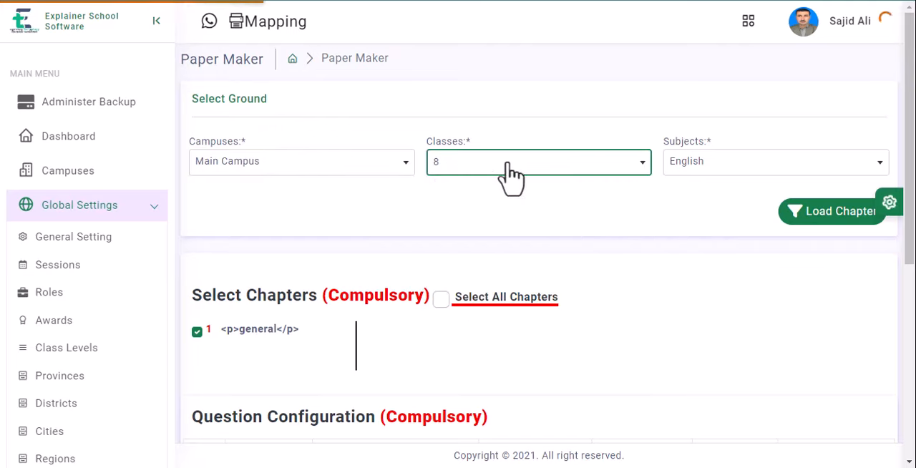
{"action": "left_click", "coordinate": [685, 171]}
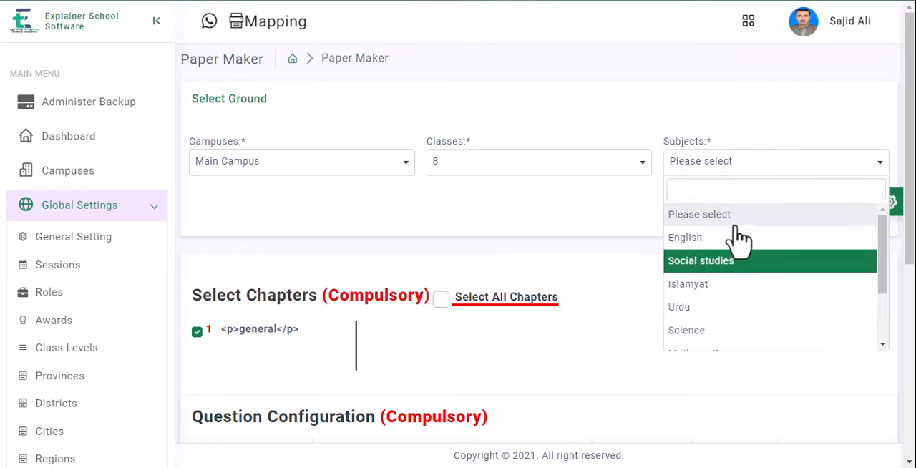
{"action": "left_click", "coordinate": [834, 257]}
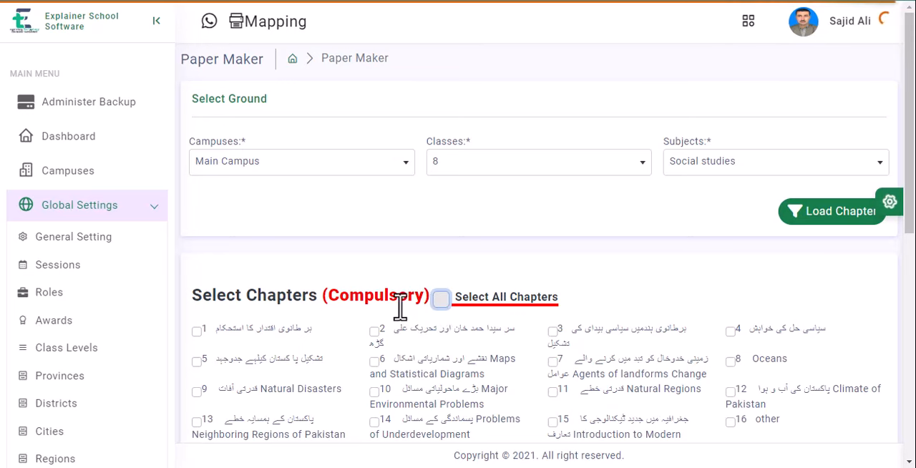
Step: Select all Social studies chapters and load their questions
{"action": "left_click", "coordinate": [441, 299]}
{"action": "scroll", "coordinate": [465, 279], "scroll_direction": "down", "scroll_amount": 3}
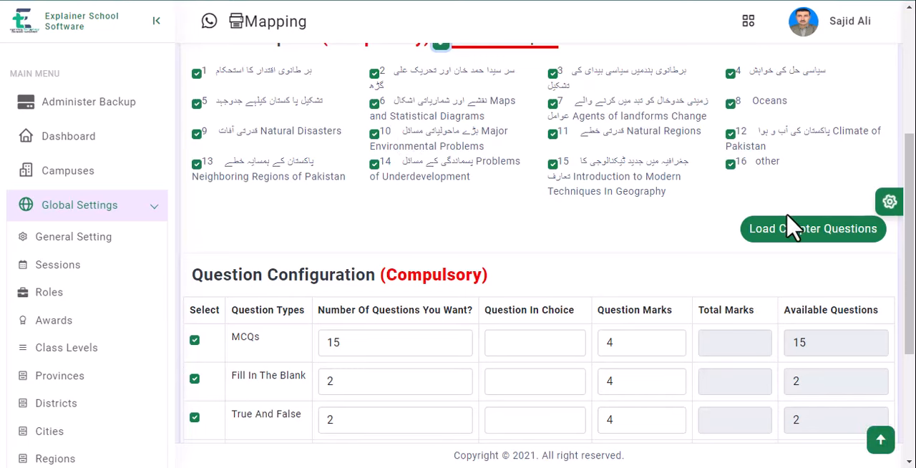
{"action": "left_click", "coordinate": [773, 237]}
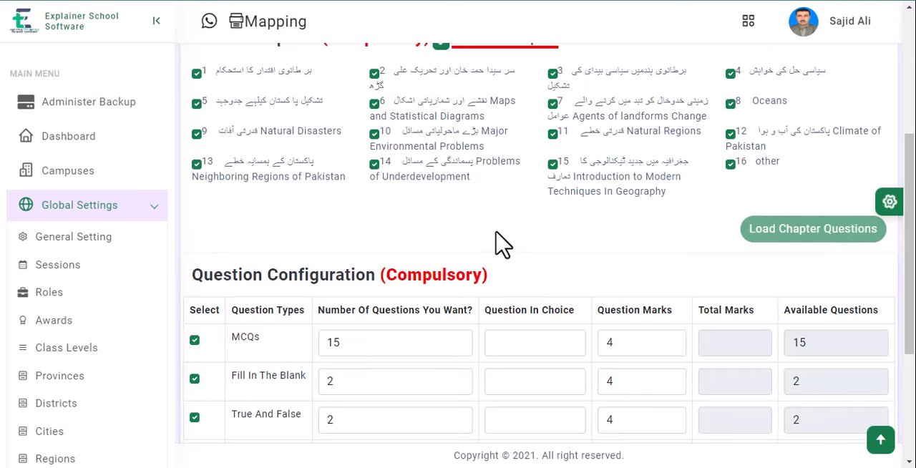
Step: Set the number of MCQs to 10 and select the MCQs, Short Question and Long Question types
{"action": "scroll", "coordinate": [506, 231], "scroll_direction": "up", "scroll_amount": 4}
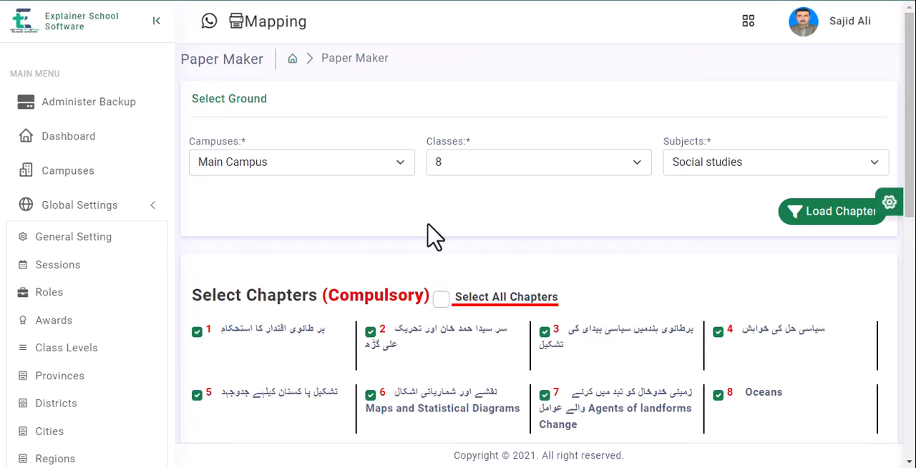
{"action": "scroll", "coordinate": [390, 218], "scroll_direction": "down", "scroll_amount": 10}
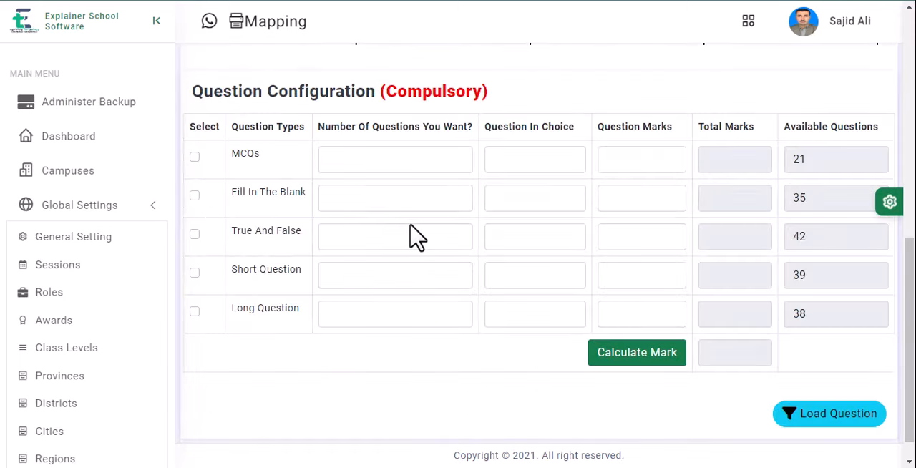
{"action": "left_click", "coordinate": [348, 160]}
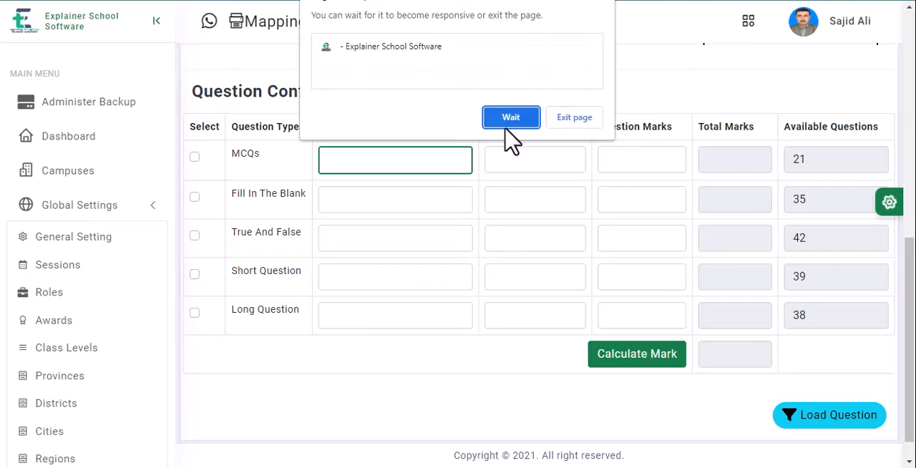
{"action": "left_click", "coordinate": [507, 119]}
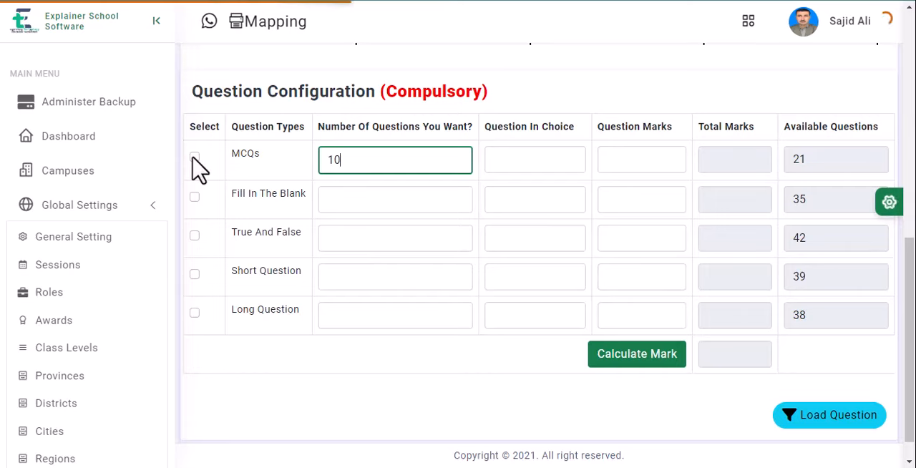
{"action": "left_click", "coordinate": [194, 158]}
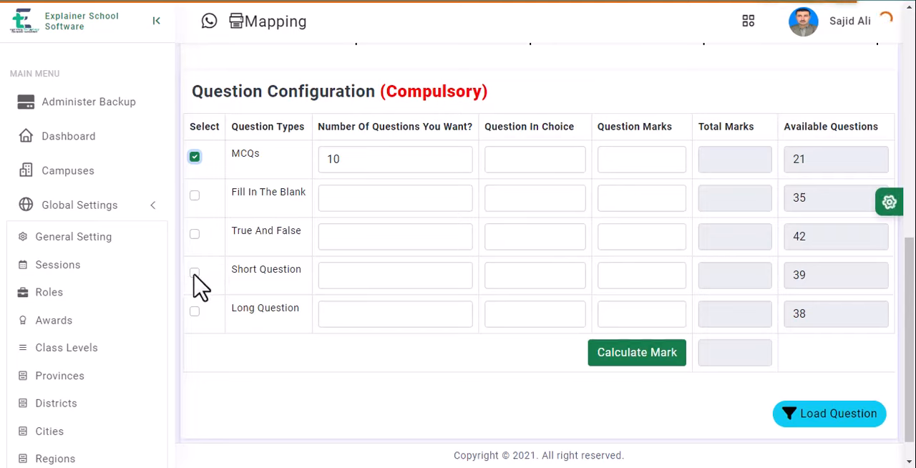
{"action": "left_click", "coordinate": [194, 312]}
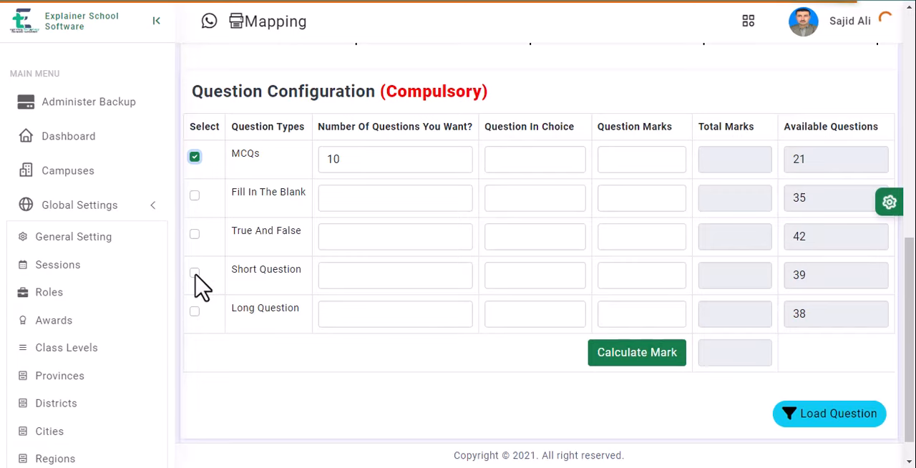
{"action": "left_click", "coordinate": [194, 272]}
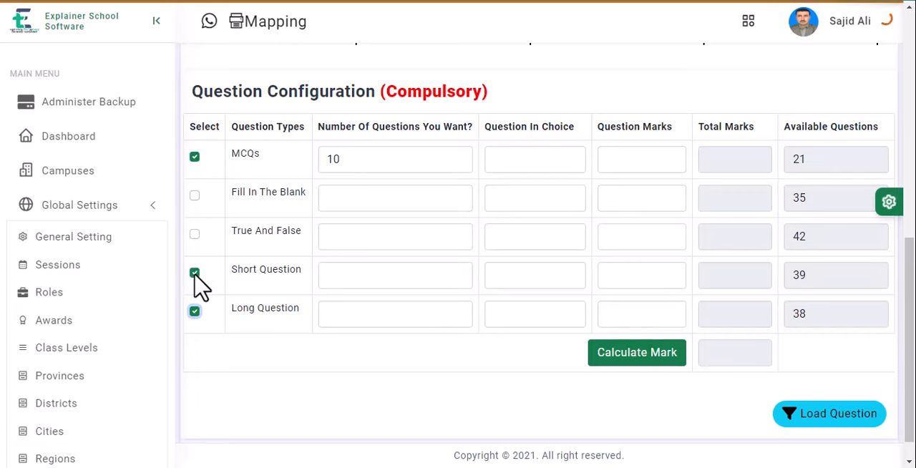
Step: Set the number of questions wanted to 7 for Short Question and 5 for Long Question
{"action": "left_click", "coordinate": [340, 276]}
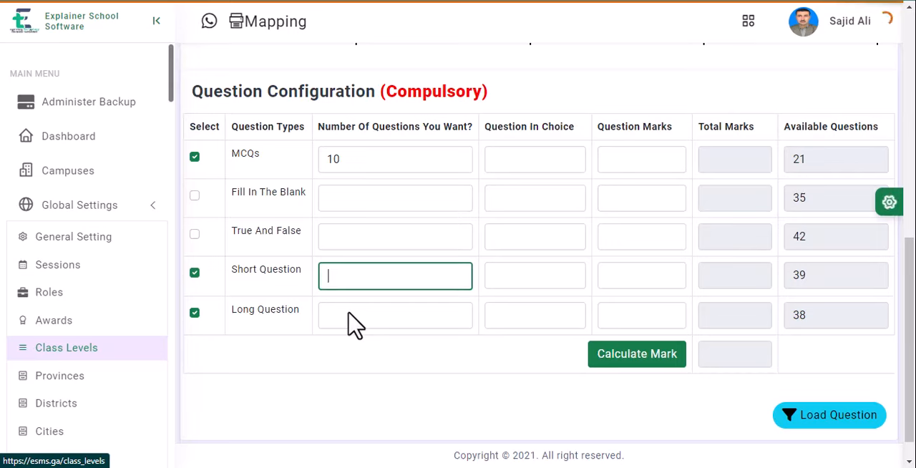
{"action": "type", "text": "7"}
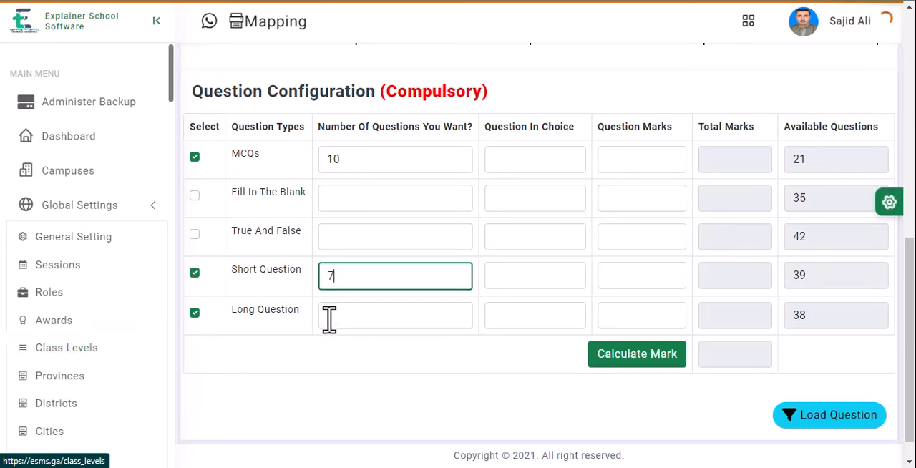
{"action": "left_click", "coordinate": [329, 317]}
{"action": "type", "text": "5"}
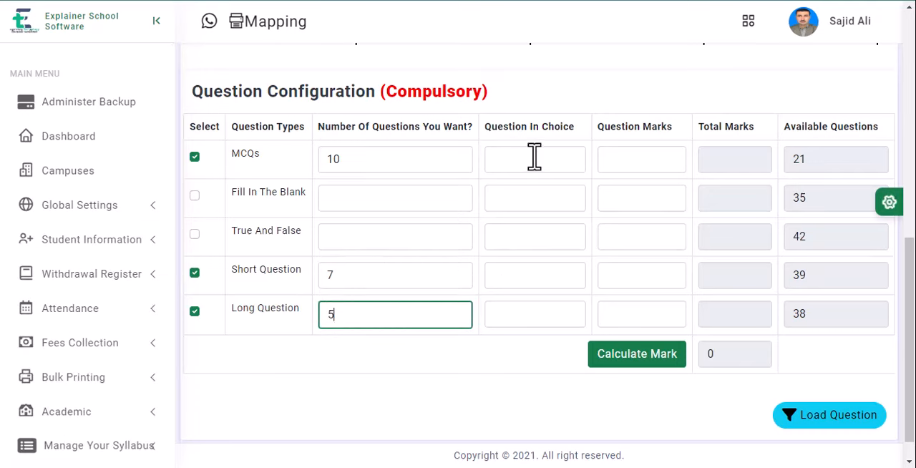
Step: Set the questions in choice to 2 for Short Question and 1 for Long Question
{"action": "left_click", "coordinate": [506, 276]}
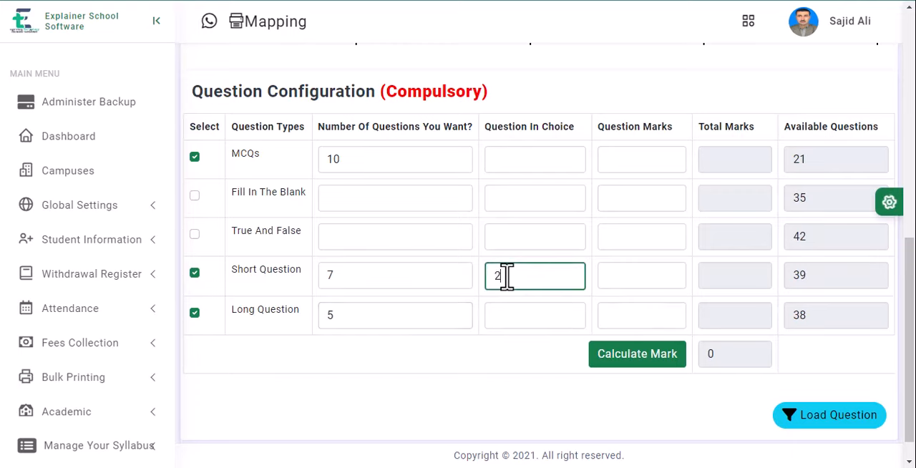
{"action": "type", "text": "2"}
{"action": "left_click", "coordinate": [512, 311]}
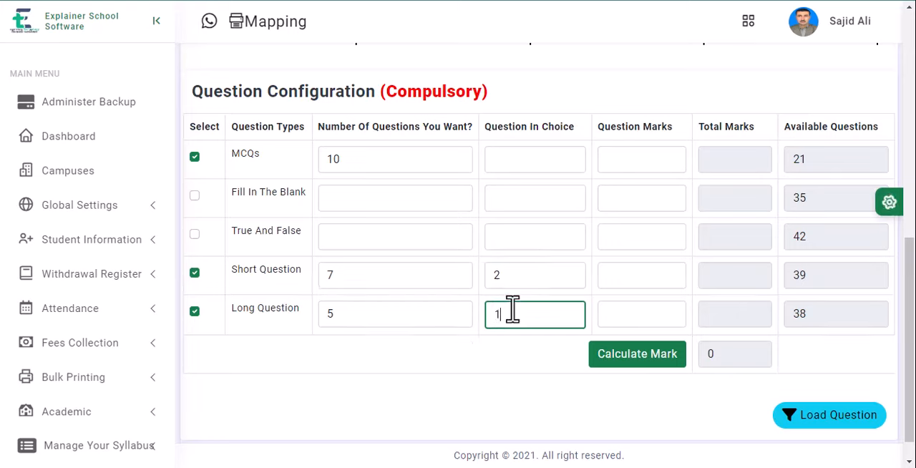
Step: Set the question marks to 5 for MCQs, 8 for Short Question and 3 for Long Question
{"action": "left_click", "coordinate": [667, 149]}
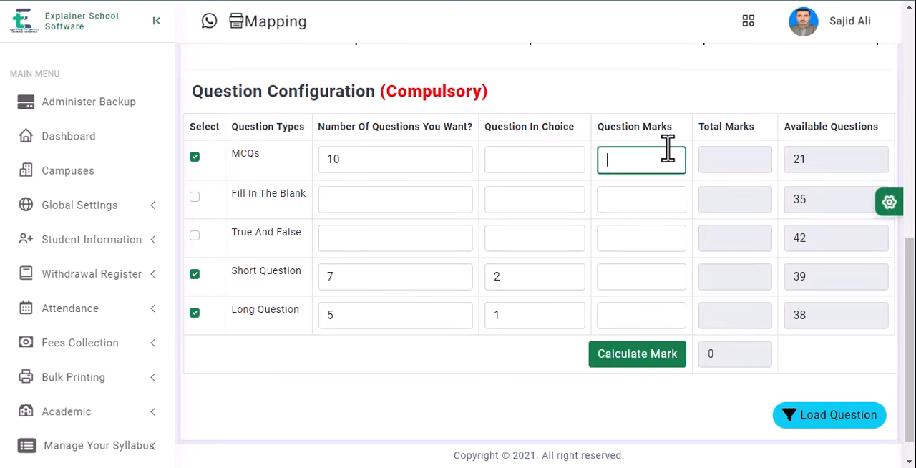
{"action": "type", "text": "5"}
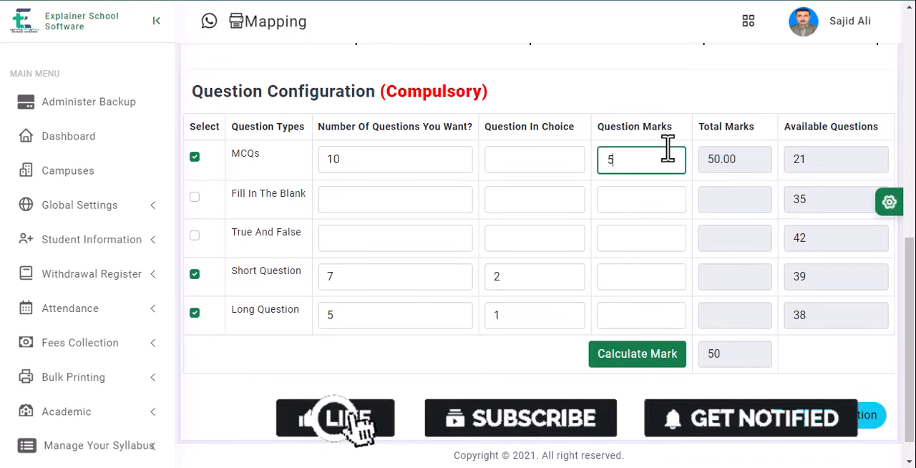
{"action": "left_click", "coordinate": [612, 274]}
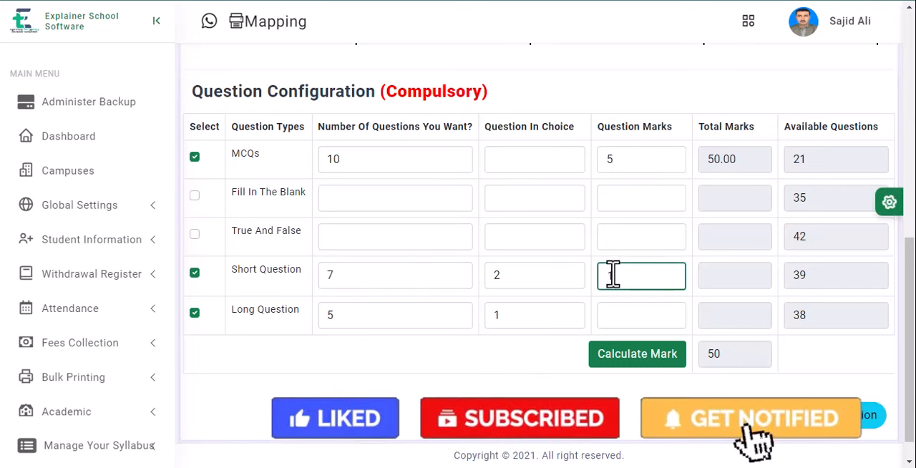
{"action": "type", "text": "10"}
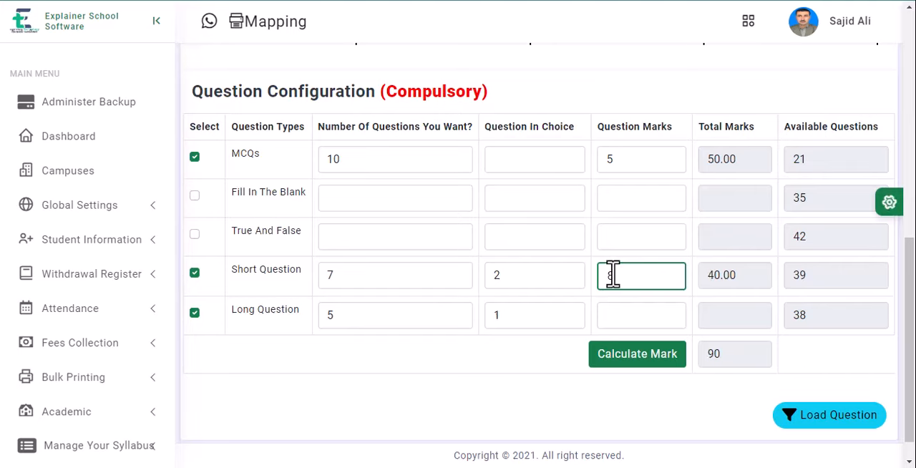
{"action": "left_click", "coordinate": [618, 319]}
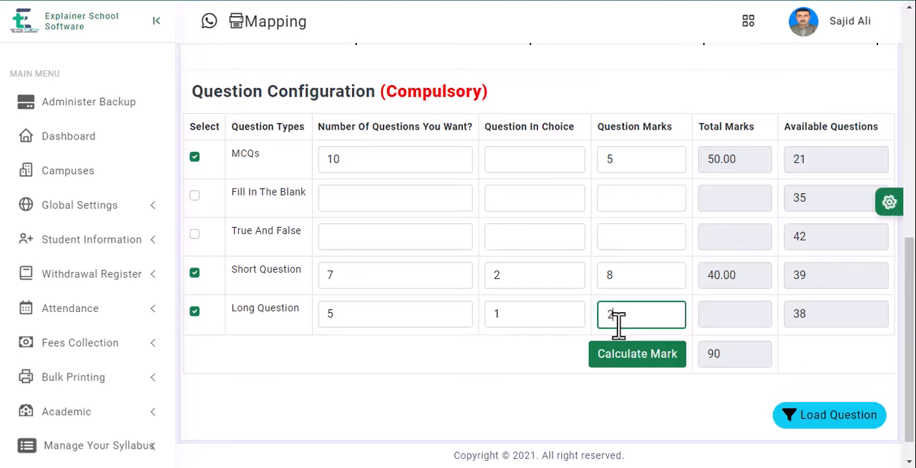
{"action": "type", "text": "2"}
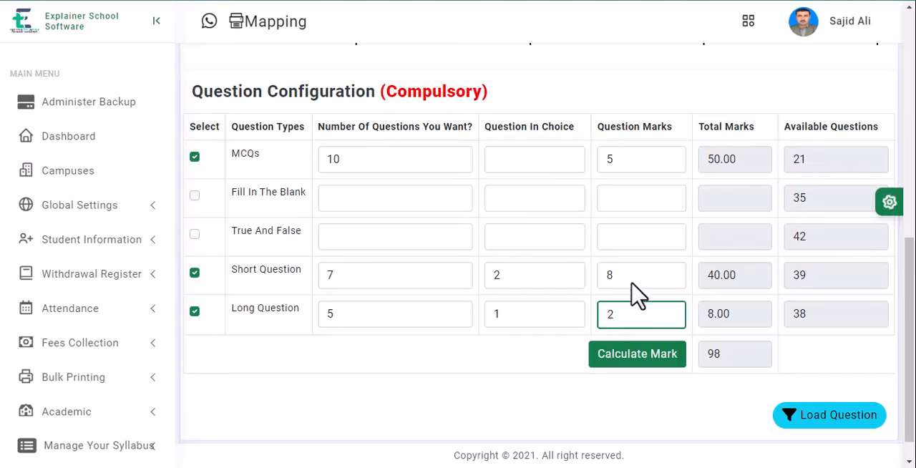
{"action": "left_click_drag", "start_coordinate": [616, 315], "coordinate": [598, 325]}
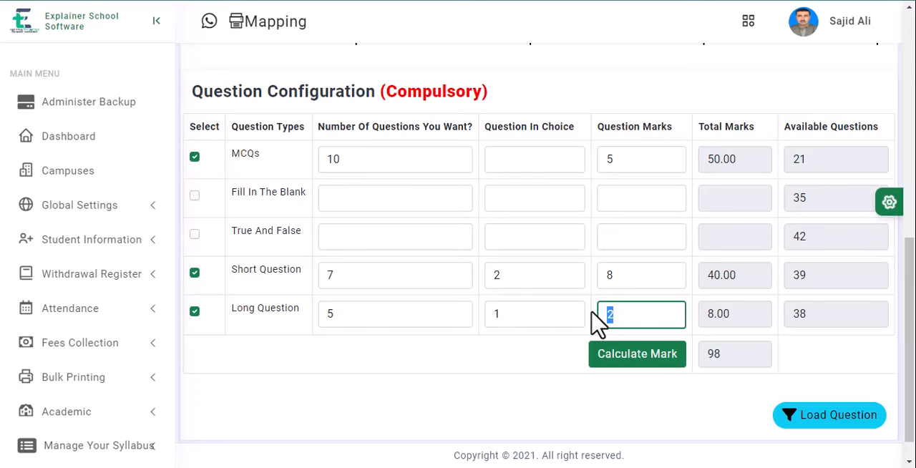
{"action": "type", "text": "3"}
Step: Load the questions for the configured question types and keep waiting for the page to respond
{"action": "scroll", "coordinate": [769, 236], "scroll_direction": "down", "scroll_amount": 1}
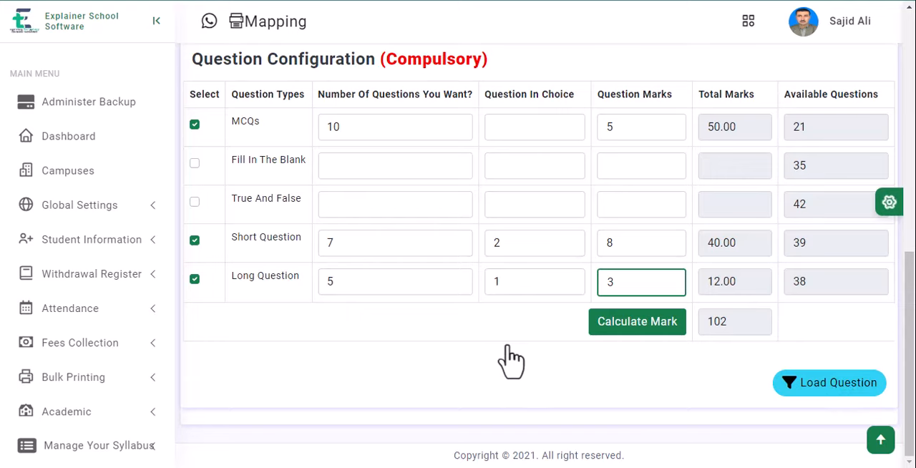
{"action": "left_click", "coordinate": [838, 395]}
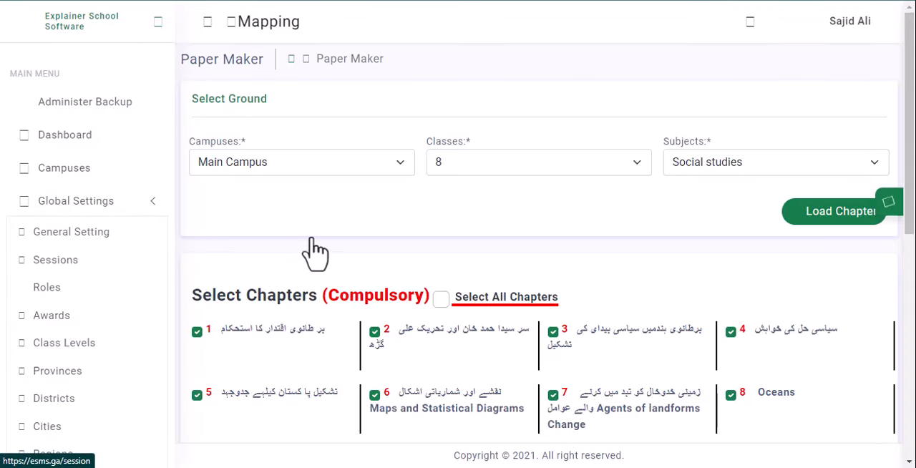
{"action": "scroll", "coordinate": [327, 189], "scroll_direction": "down", "scroll_amount": 6}
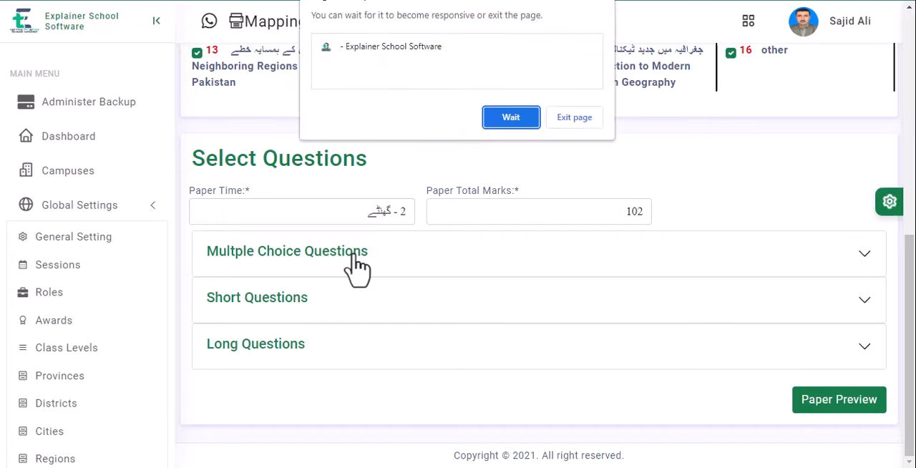
{"action": "left_click", "coordinate": [509, 120]}
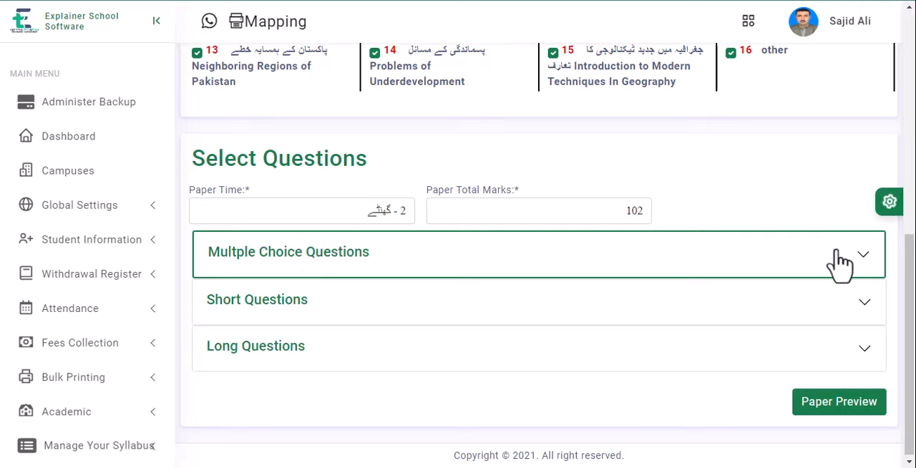
Step: Expand the multiple choice questions and enable the Single Page option for them
{"action": "scroll", "coordinate": [301, 262], "scroll_direction": "up", "scroll_amount": 3}
{"action": "scroll", "coordinate": [303, 262], "scroll_direction": "down", "scroll_amount": 3}
{"action": "left_click", "coordinate": [304, 262]}
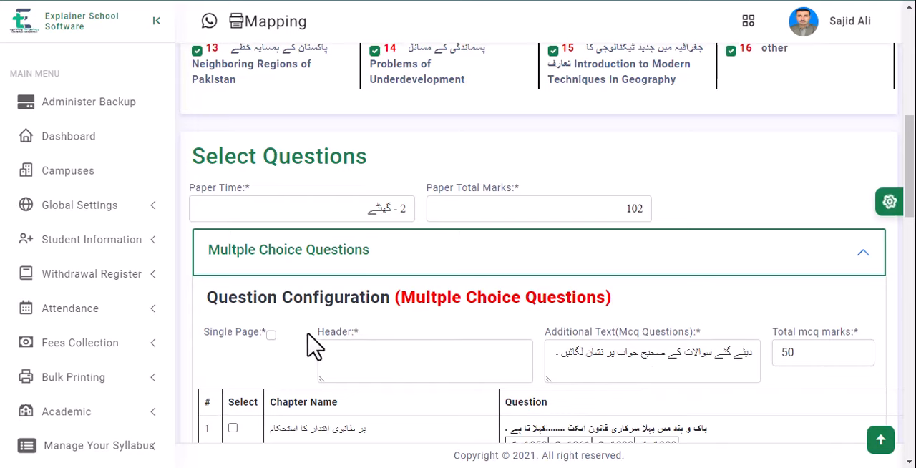
{"action": "left_click", "coordinate": [271, 336]}
Step: Select multiple choice questions 1, 12, 13, 14 and 16 to 21 for the paper
{"action": "scroll", "coordinate": [321, 262], "scroll_direction": "down", "scroll_amount": 3}
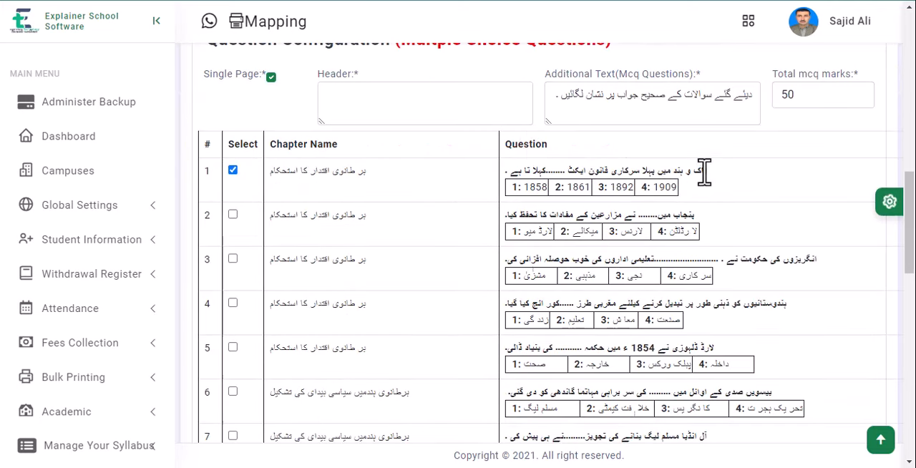
{"action": "scroll", "coordinate": [266, 277], "scroll_direction": "down", "scroll_amount": 6}
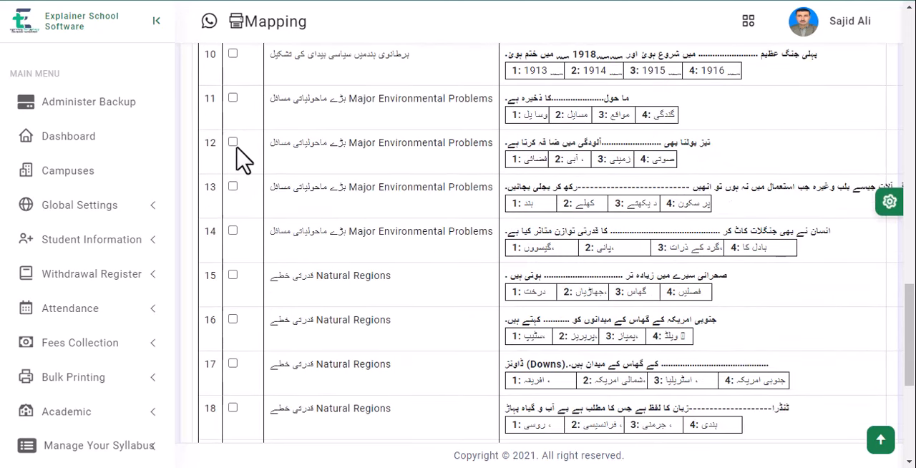
{"action": "left_click", "coordinate": [232, 143]}
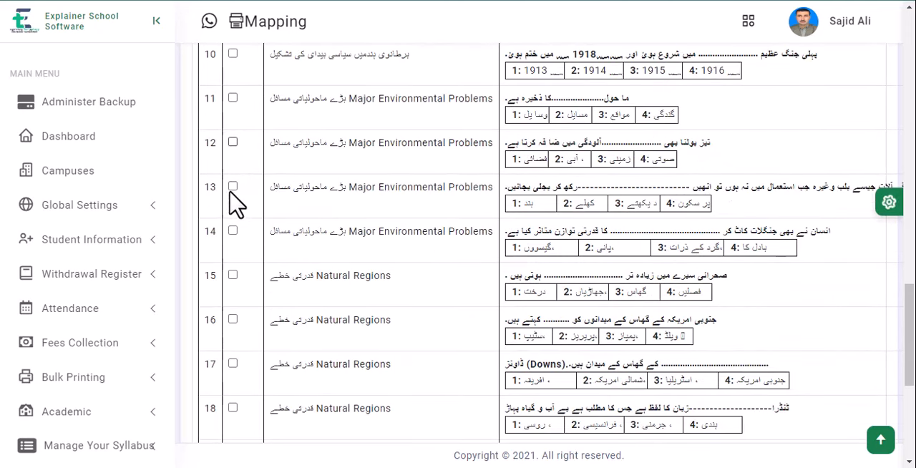
{"action": "left_click", "coordinate": [232, 231]}
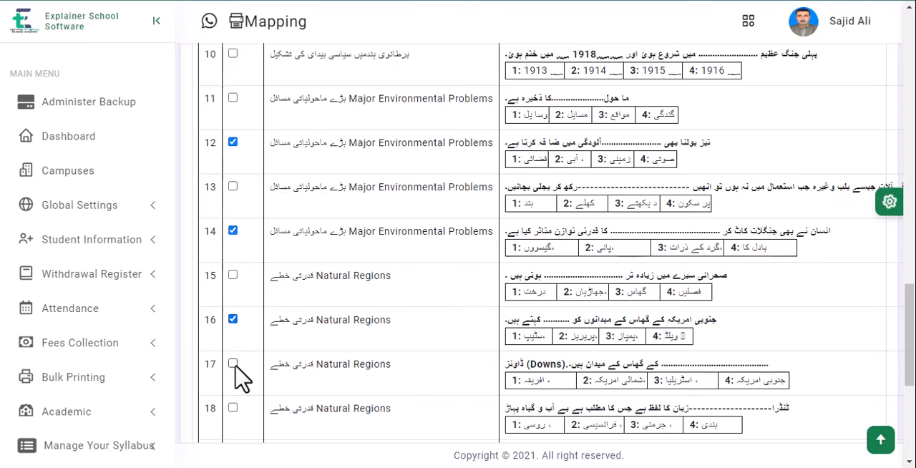
{"action": "scroll", "coordinate": [268, 207], "scroll_direction": "down", "scroll_amount": 5}
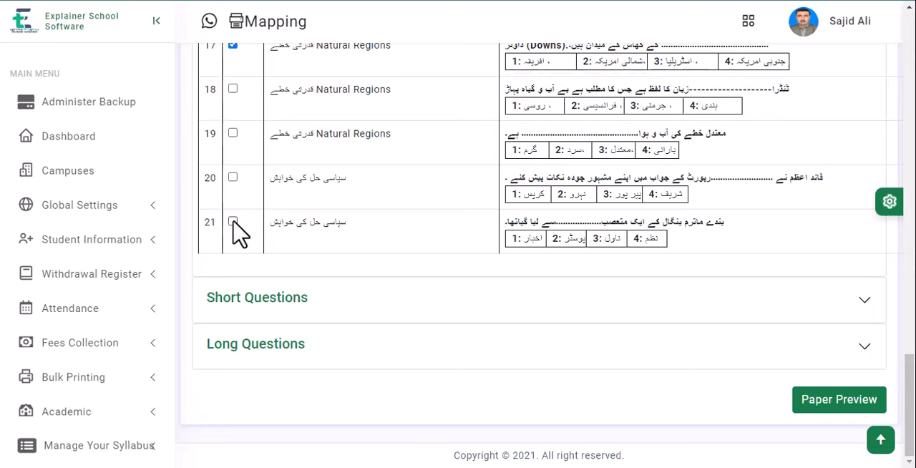
{"action": "left_click", "coordinate": [233, 134]}
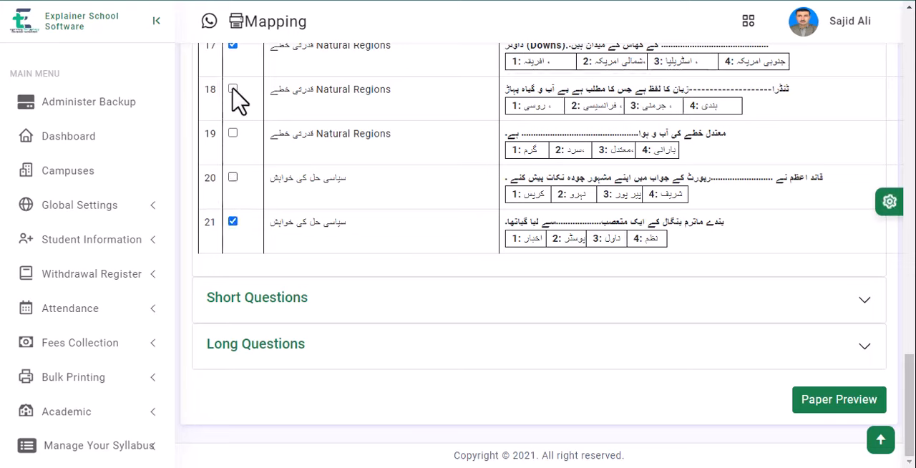
{"action": "scroll", "coordinate": [320, 202], "scroll_direction": "up", "scroll_amount": 3}
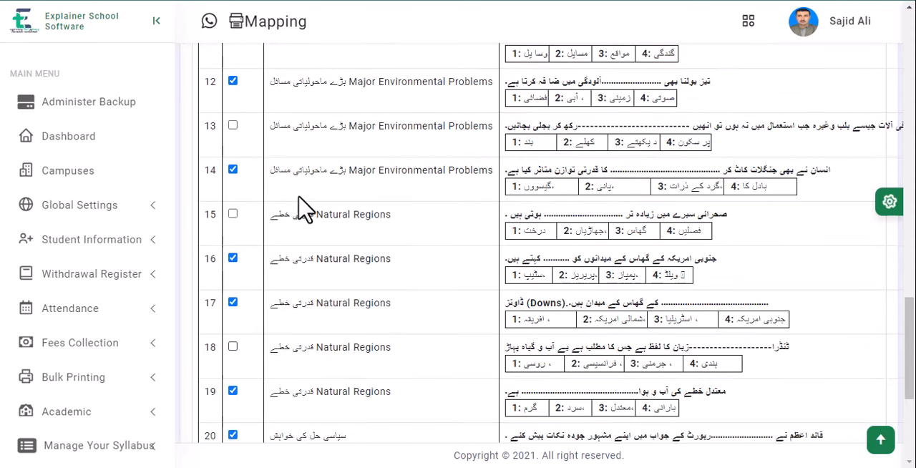
{"action": "left_click", "coordinate": [233, 127]}
{"action": "scroll", "coordinate": [313, 222], "scroll_direction": "up", "scroll_amount": 3}
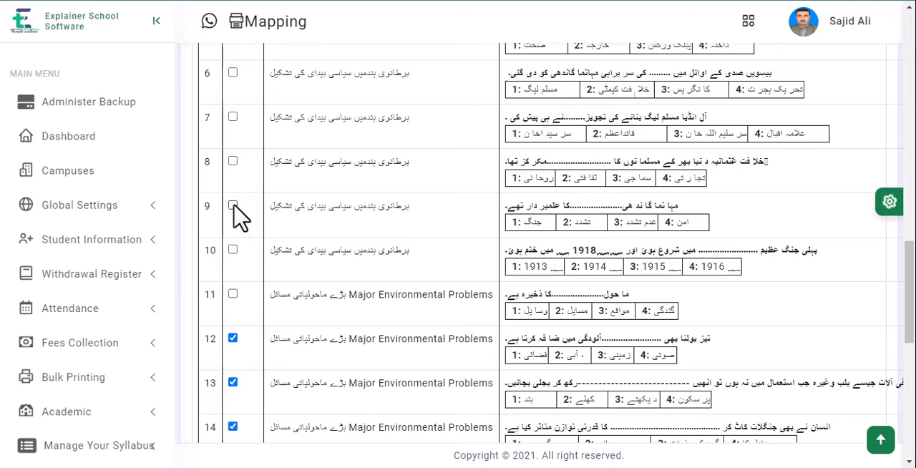
{"action": "left_click", "coordinate": [233, 163]}
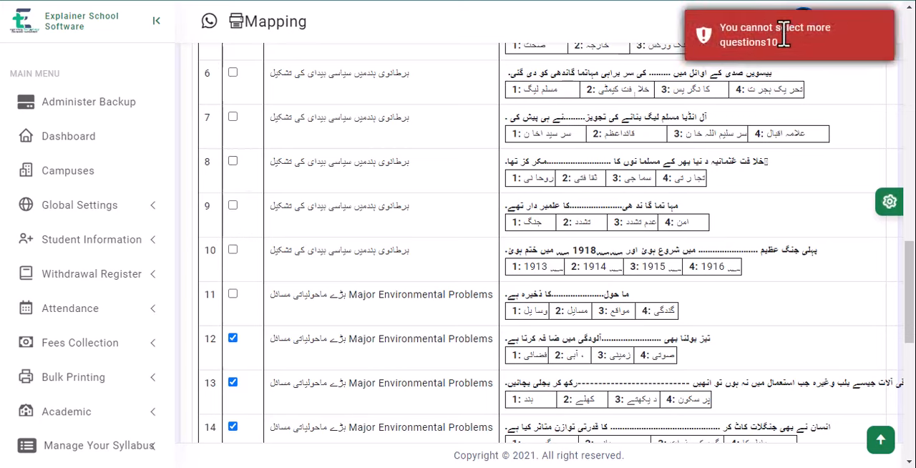
Step: Expand the short questions and select seven of them, including numbers 5, 15, 22 and 24
{"action": "scroll", "coordinate": [386, 161], "scroll_direction": "down", "scroll_amount": 7}
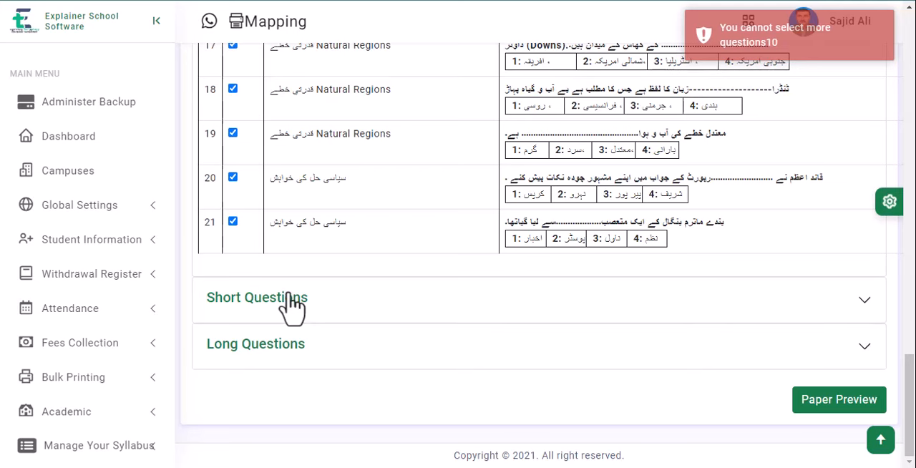
{"action": "left_click", "coordinate": [312, 301]}
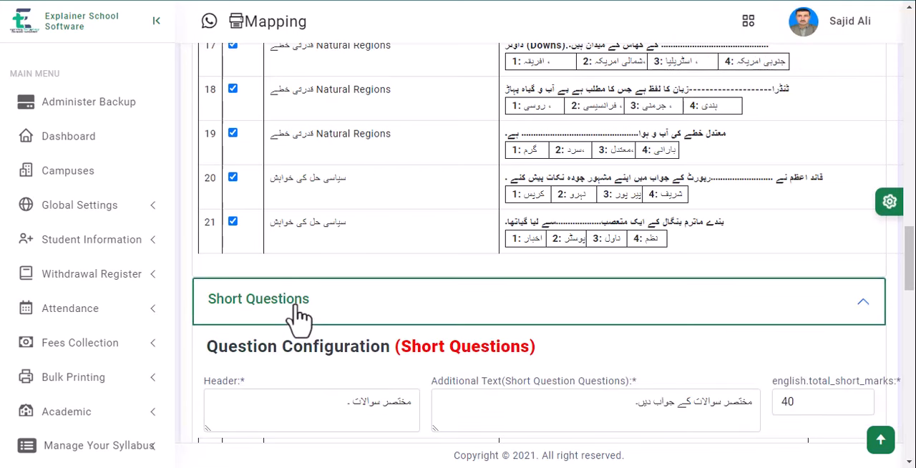
{"action": "scroll", "coordinate": [286, 287], "scroll_direction": "down", "scroll_amount": 4}
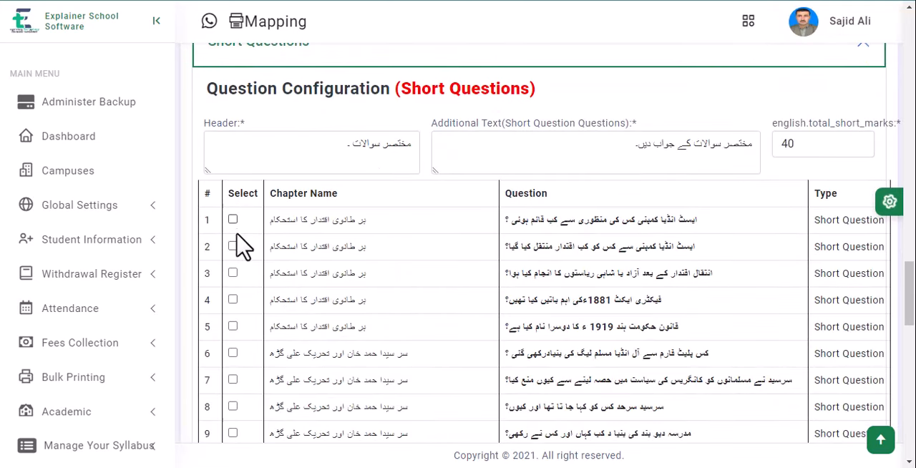
{"action": "left_click", "coordinate": [233, 329]}
{"action": "scroll", "coordinate": [258, 295], "scroll_direction": "down", "scroll_amount": 4}
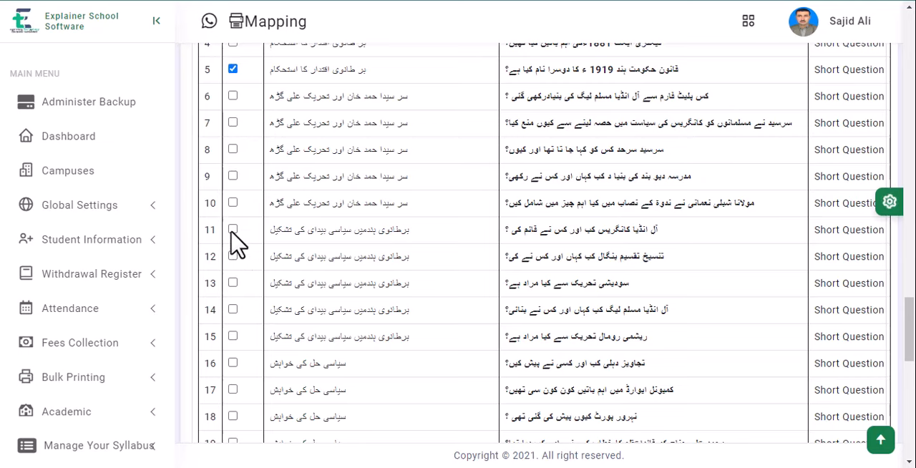
{"action": "left_click", "coordinate": [233, 337]}
{"action": "scroll", "coordinate": [293, 274], "scroll_direction": "down", "scroll_amount": 4}
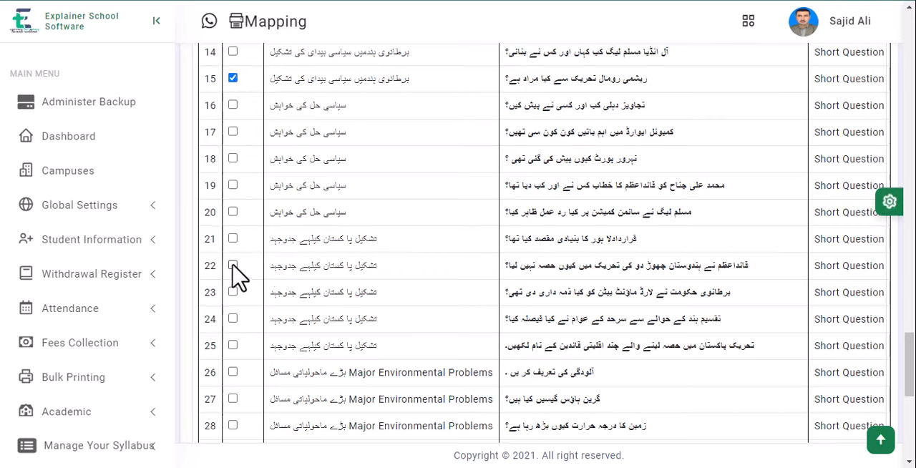
{"action": "left_click", "coordinate": [232, 319]}
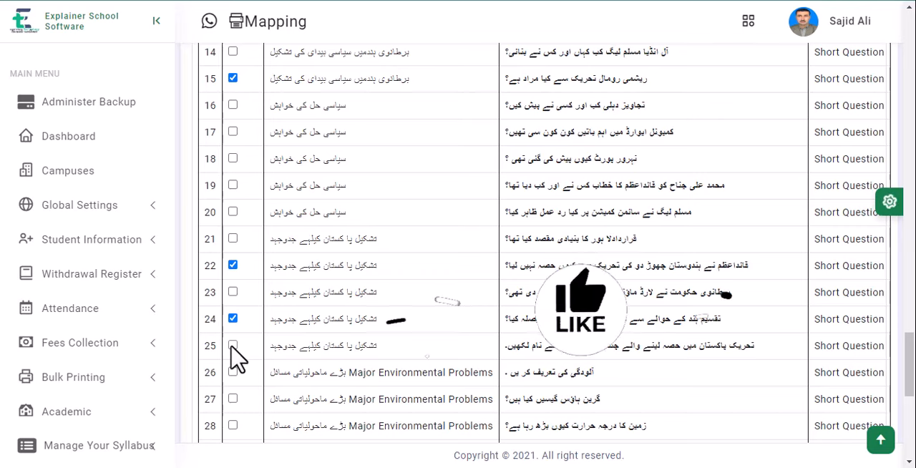
{"action": "left_click", "coordinate": [232, 372]}
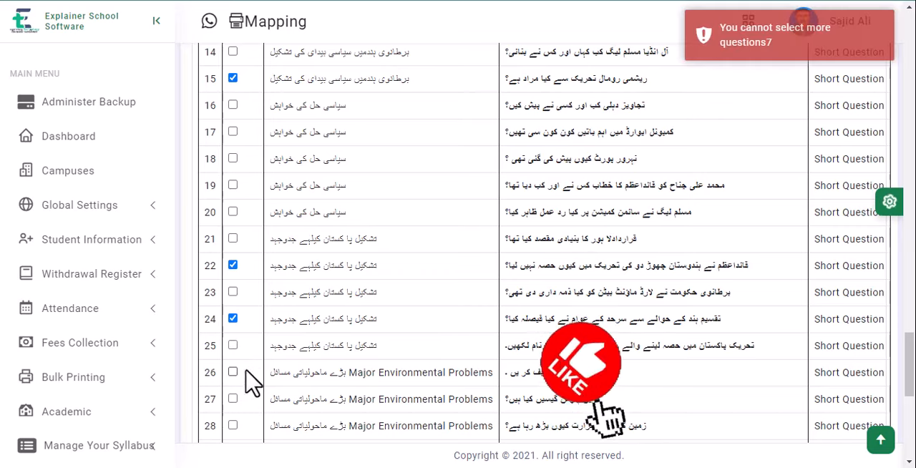
Step: Expand the long questions and select numbers 29, 30, 31, 33 and 37
{"action": "scroll", "coordinate": [347, 210], "scroll_direction": "down", "scroll_amount": 6}
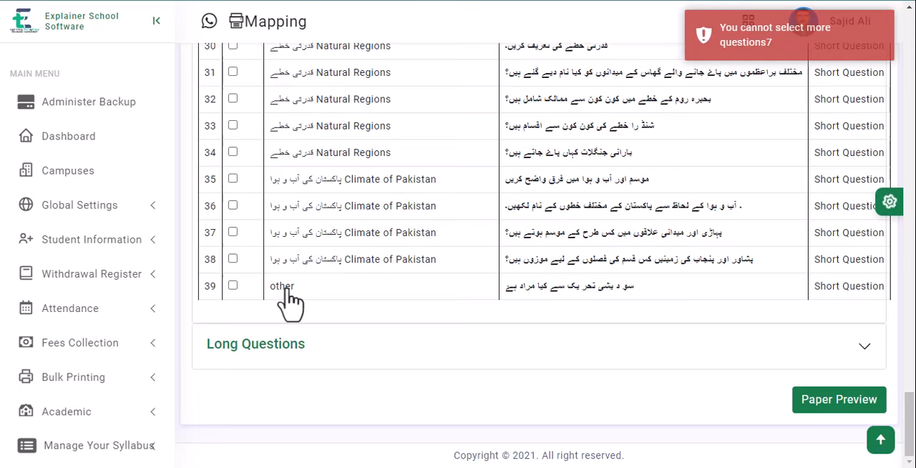
{"action": "left_click", "coordinate": [267, 342]}
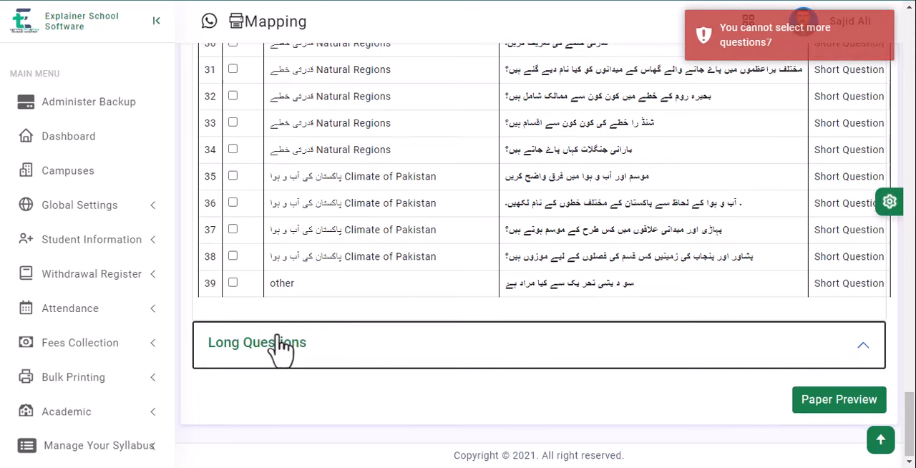
{"action": "scroll", "coordinate": [280, 342], "scroll_direction": "down", "scroll_amount": 12}
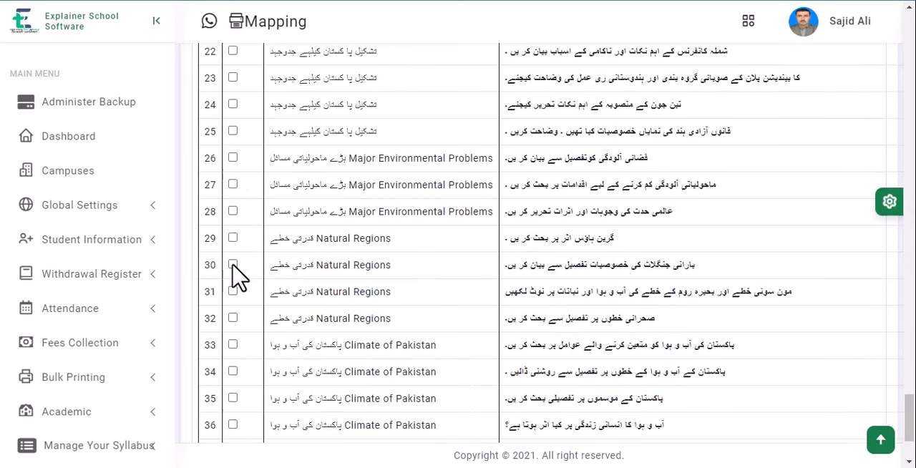
{"action": "left_click", "coordinate": [233, 344]}
{"action": "scroll", "coordinate": [255, 241], "scroll_direction": "down", "scroll_amount": 3}
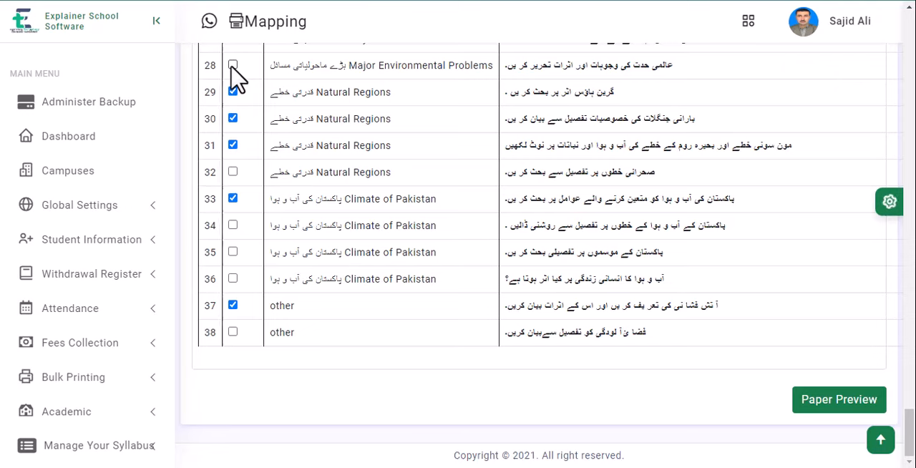
{"action": "left_click", "coordinate": [233, 66]}
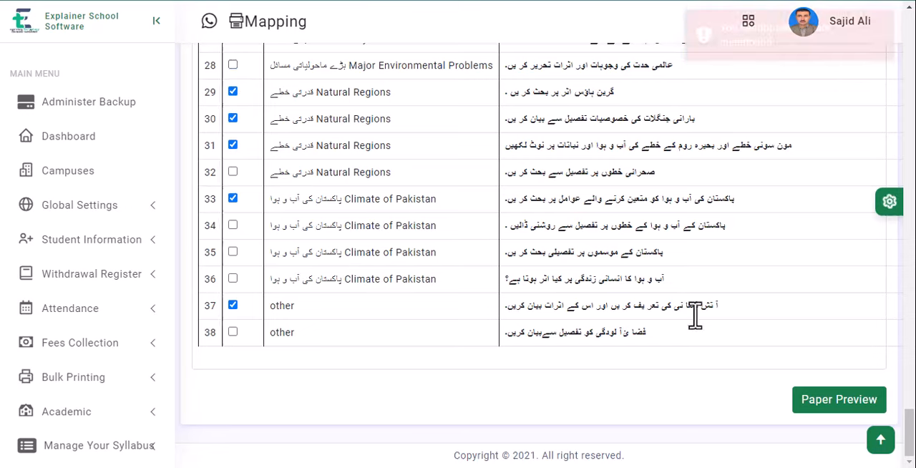
Step: Generate the preview of the class 8 Social studies paper and bring it into view
{"action": "left_click", "coordinate": [830, 410]}
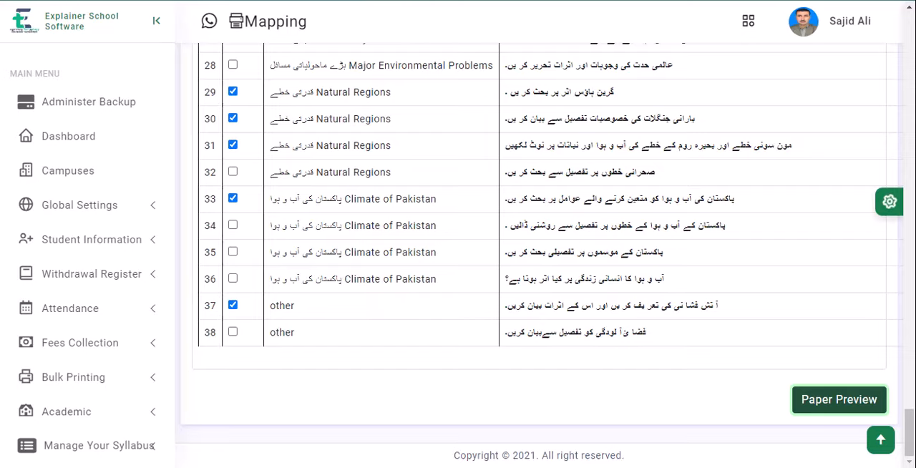
{"action": "left_click", "coordinate": [356, 0]}
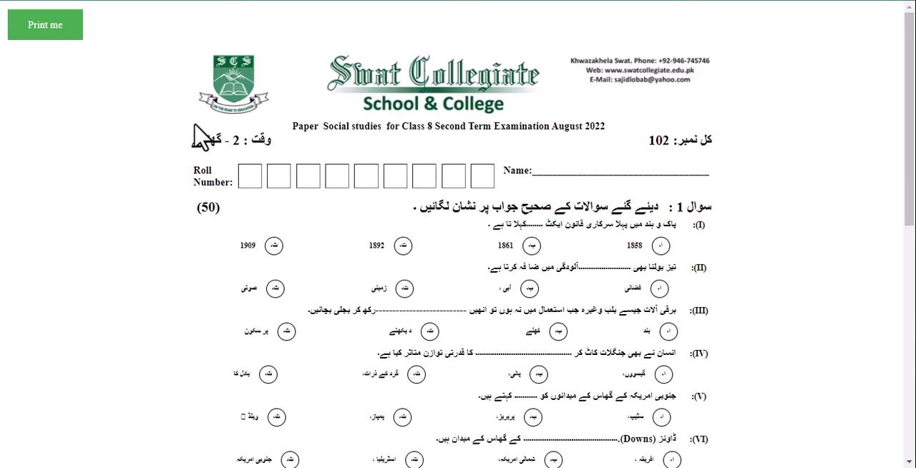
Step: Review both pages of the Social studies paper in the print preview, then close it without saving and check the short and long questions on the paper itself
{"action": "key", "text": "ctrl+p"}
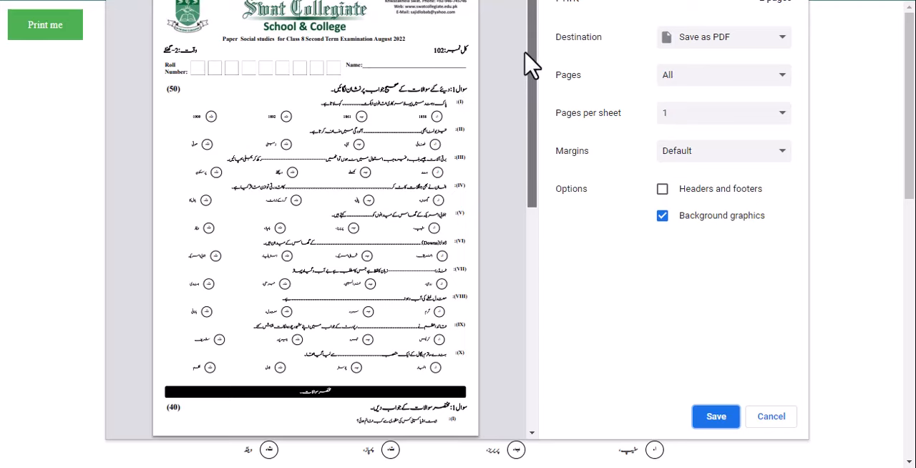
{"action": "left_click_drag", "start_coordinate": [534, 71], "coordinate": [503, 256]}
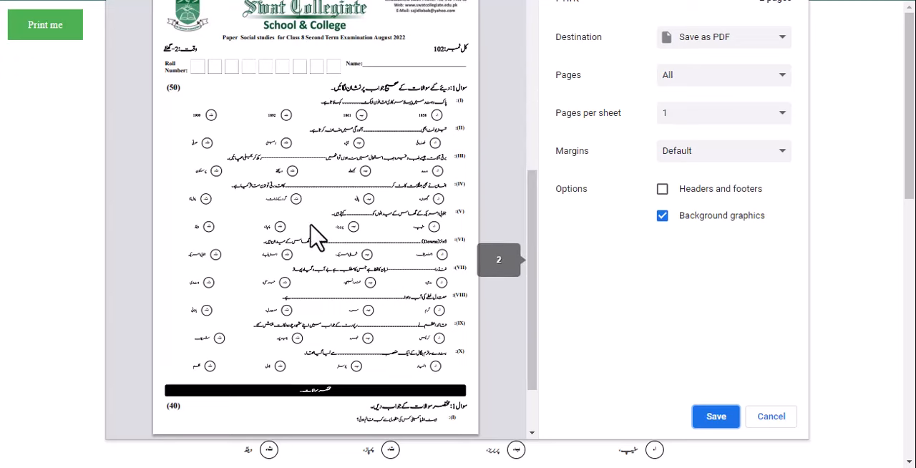
{"action": "scroll", "coordinate": [308, 216], "scroll_direction": "down", "scroll_amount": 3}
{"action": "scroll", "coordinate": [315, 227], "scroll_direction": "up", "scroll_amount": 6}
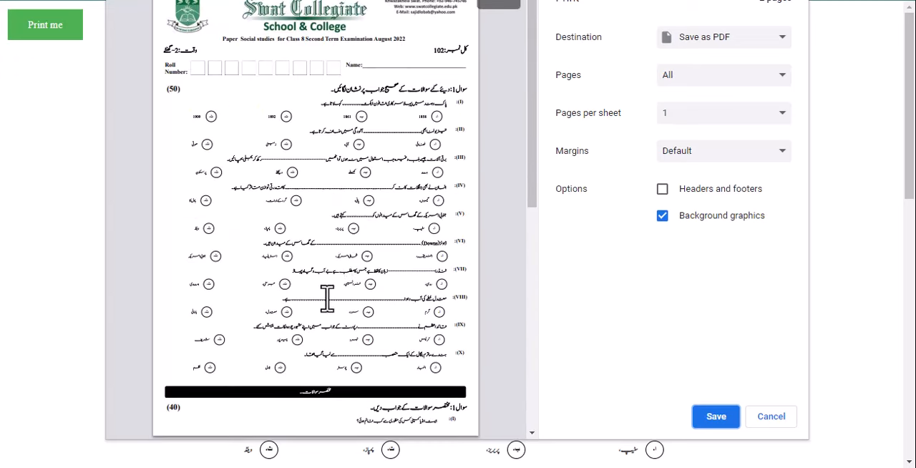
{"action": "scroll", "coordinate": [337, 268], "scroll_direction": "down", "scroll_amount": 10}
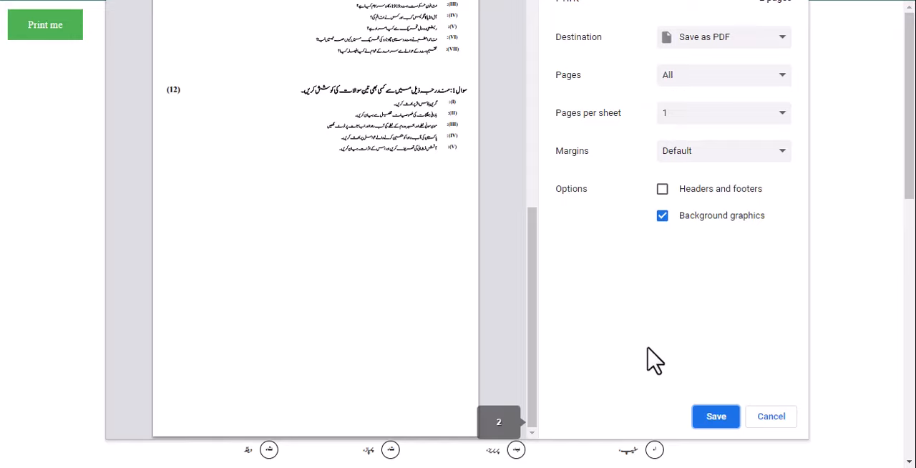
{"action": "scroll", "coordinate": [301, 247], "scroll_direction": "up", "scroll_amount": 3}
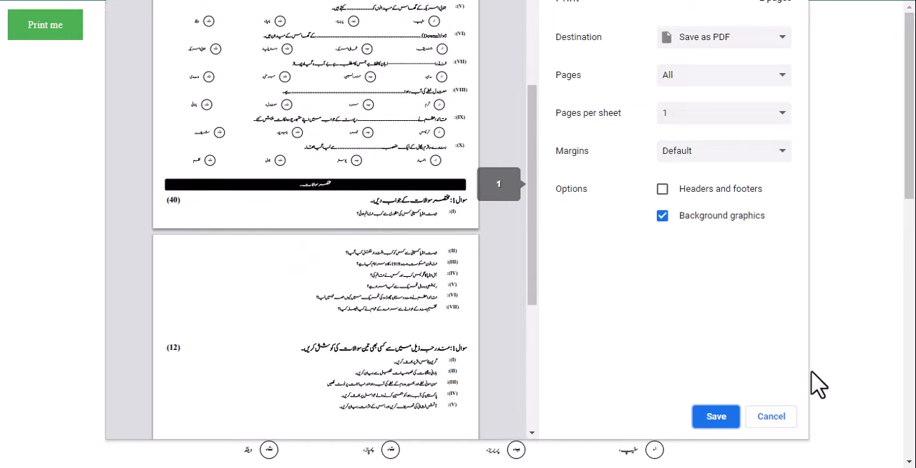
{"action": "left_click", "coordinate": [769, 422]}
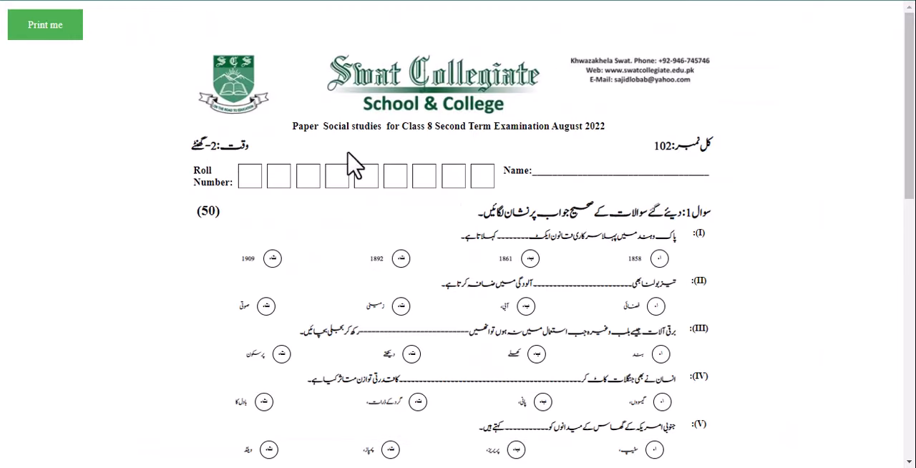
{"action": "left_click_drag", "start_coordinate": [908, 107], "coordinate": [854, 380]}
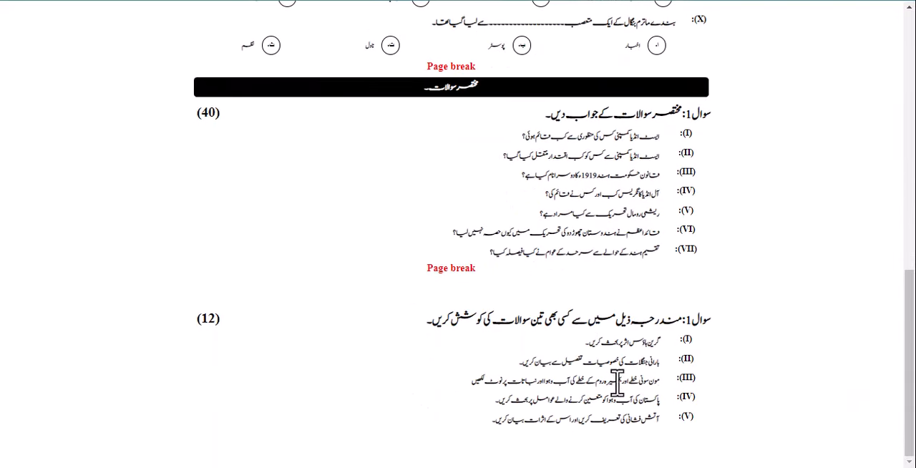